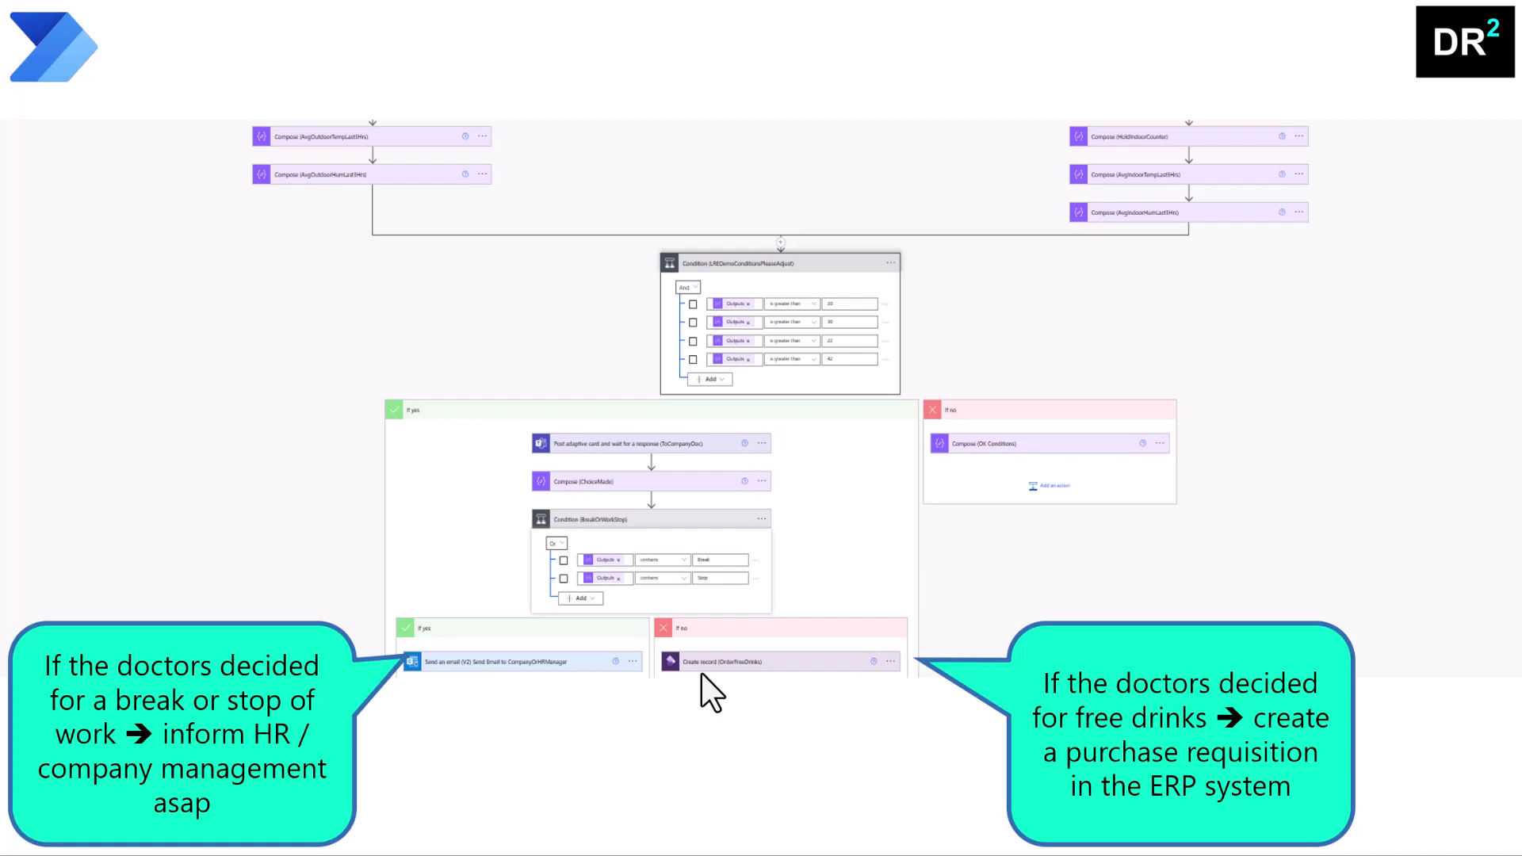
pyautogui.click(701, 674)
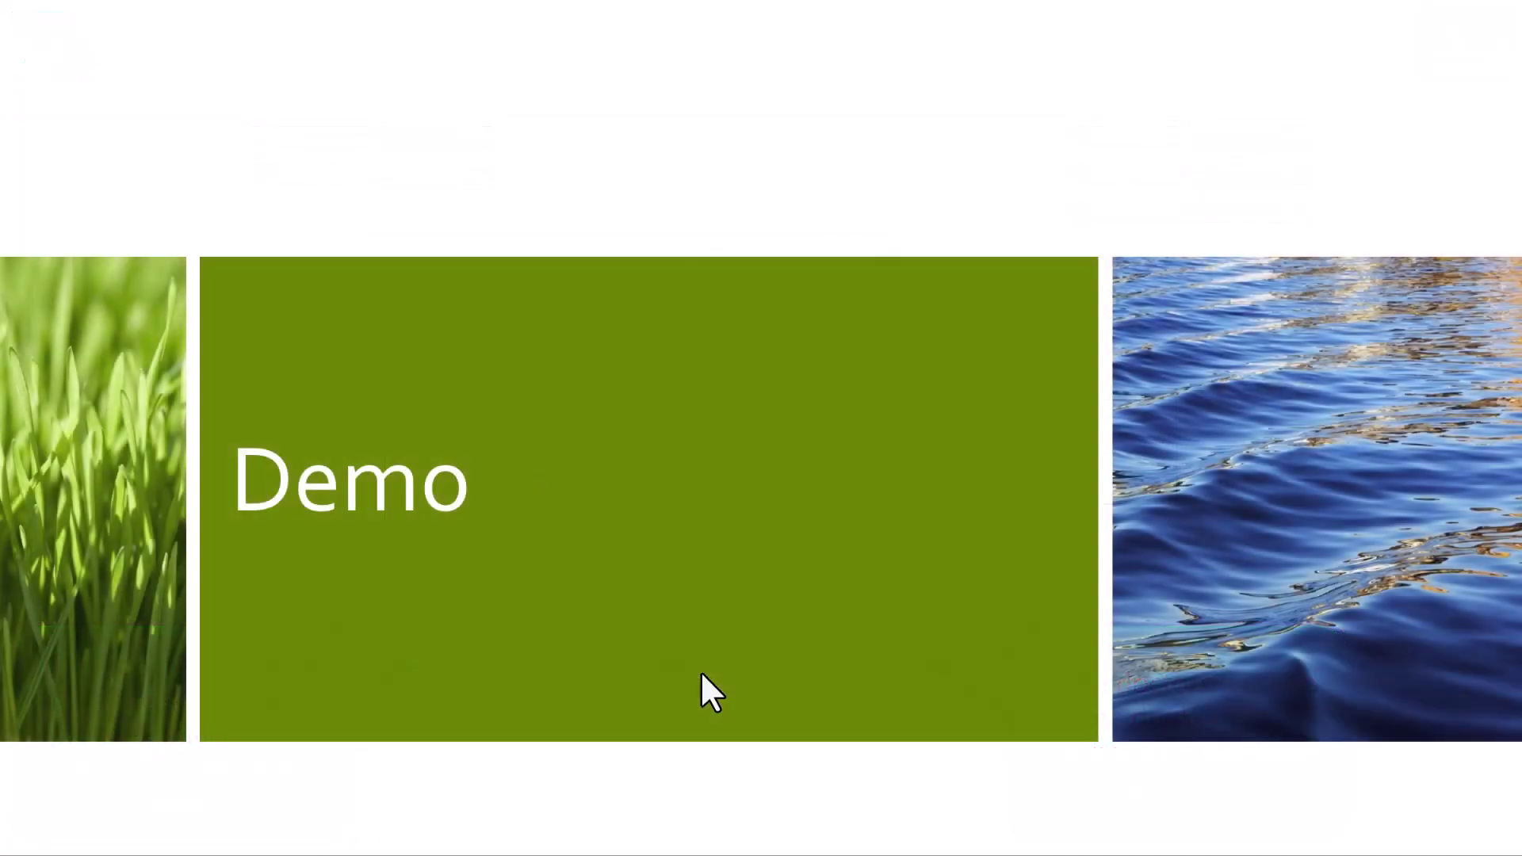
pyautogui.click(702, 675)
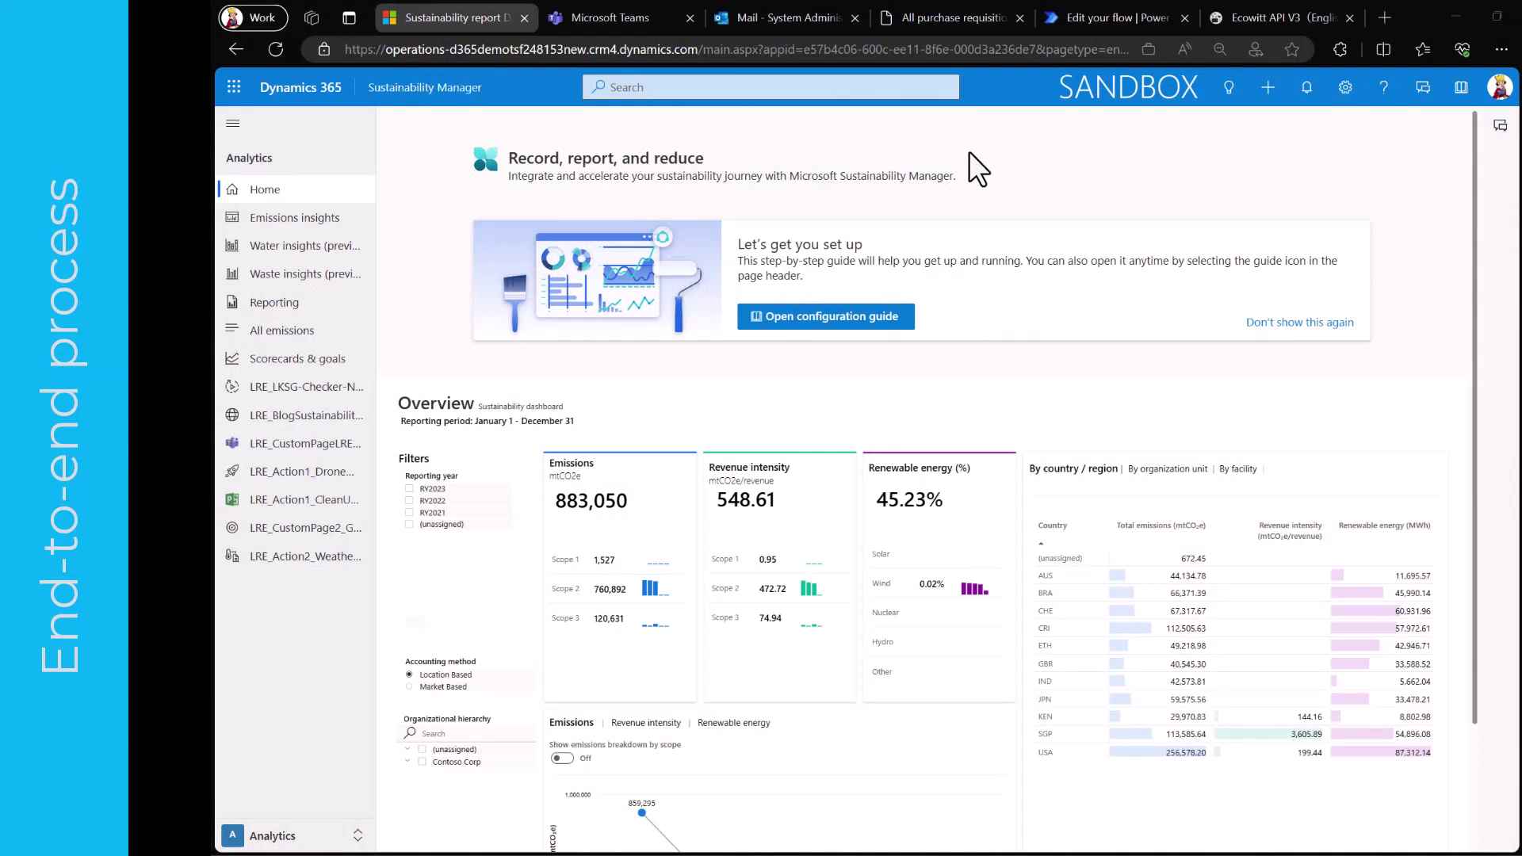
# Open the LRE_Action2_Weather page in Sustainability Manager and start its Power Automate flow
pyautogui.click(296, 566)
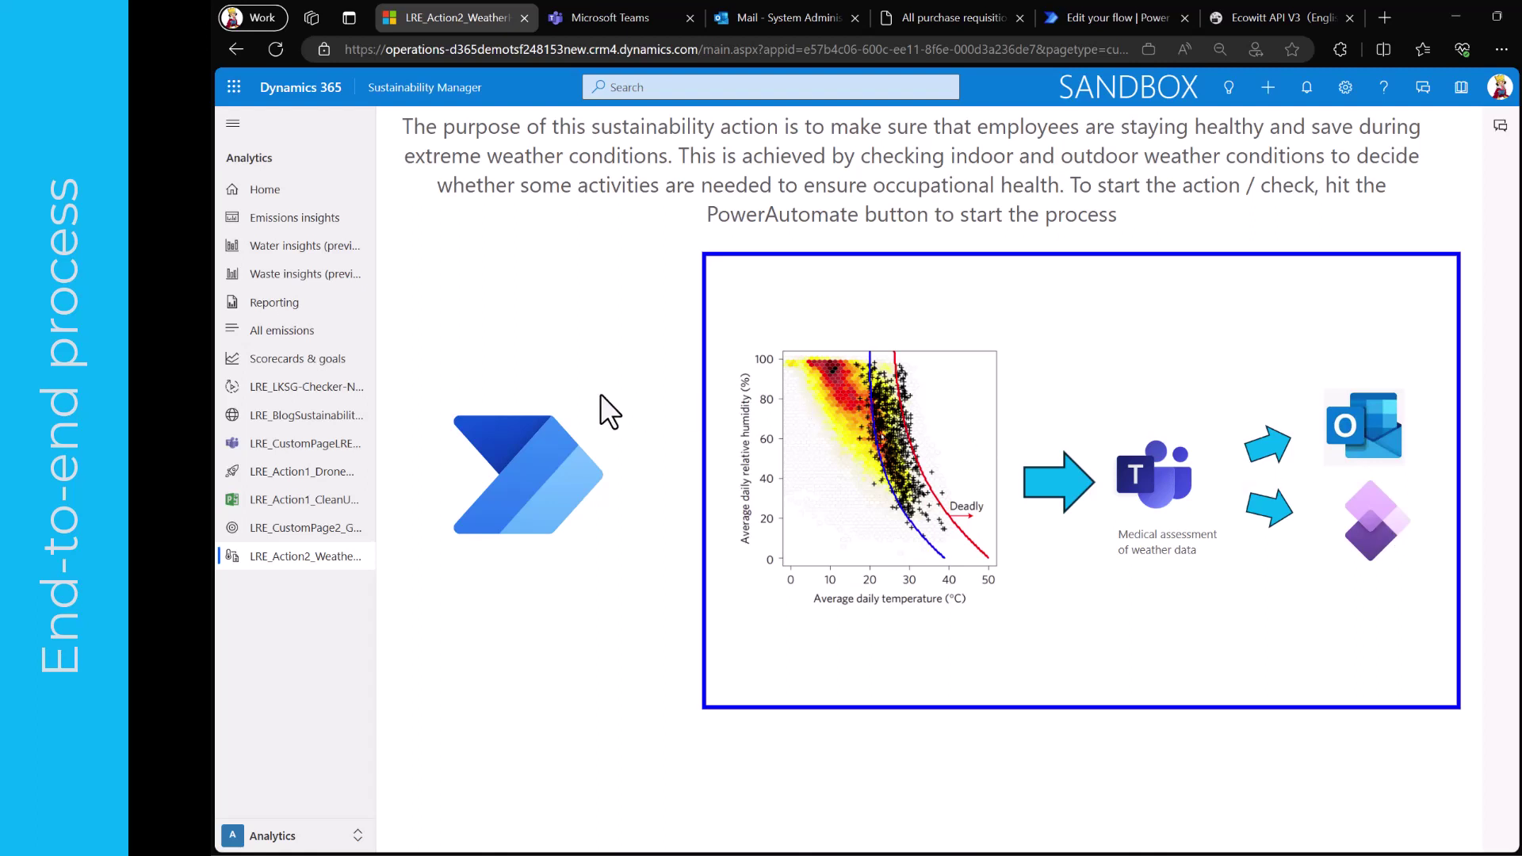
pyautogui.click(519, 493)
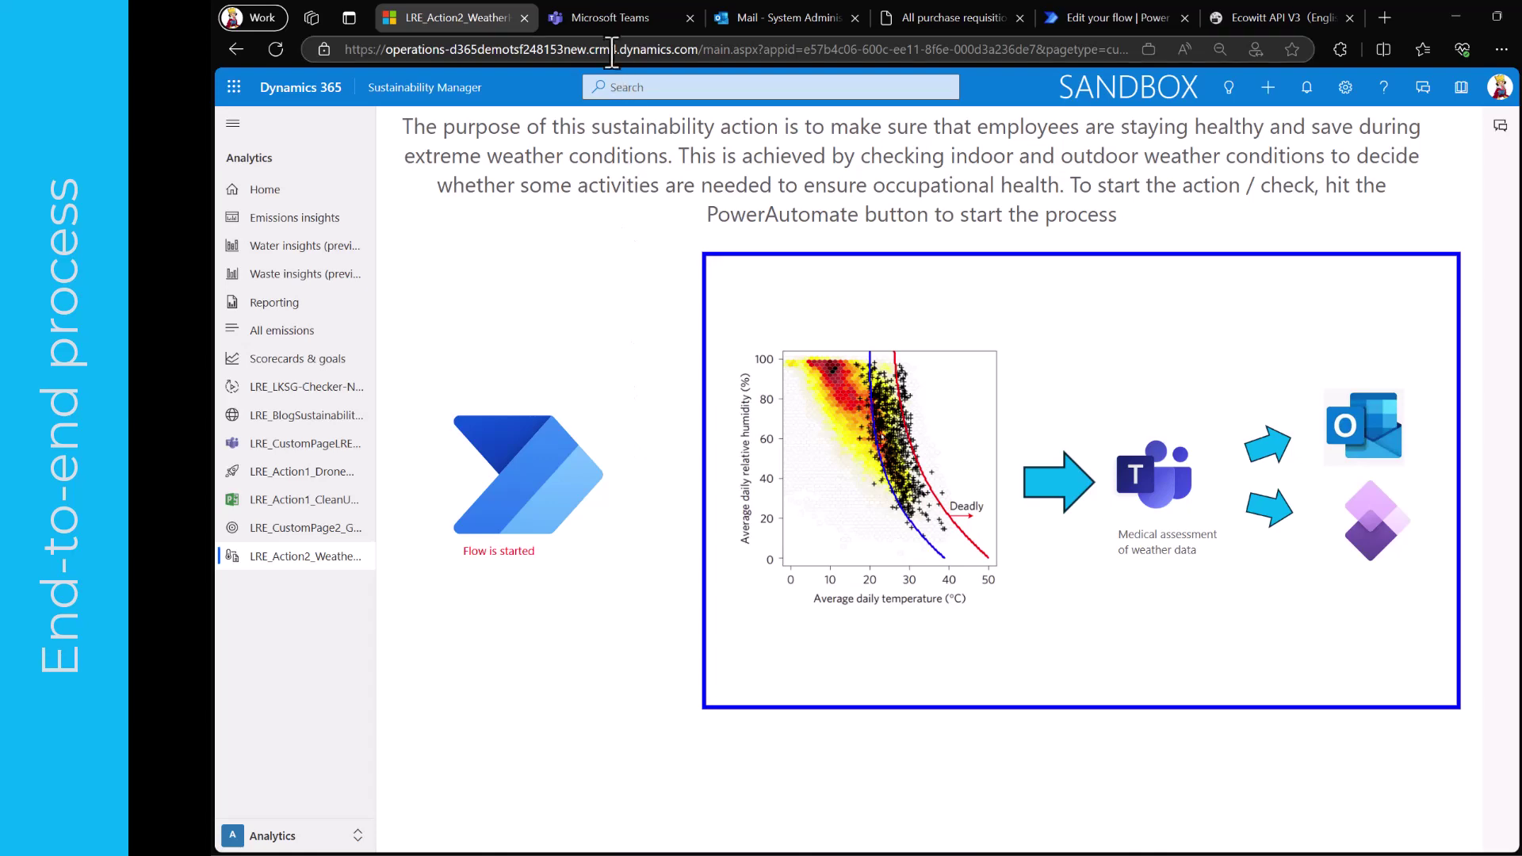
# Switch to Microsoft Teams and submit AdditionalBreak as the choice on the newest weather health condition warning card
pyautogui.click(611, 18)
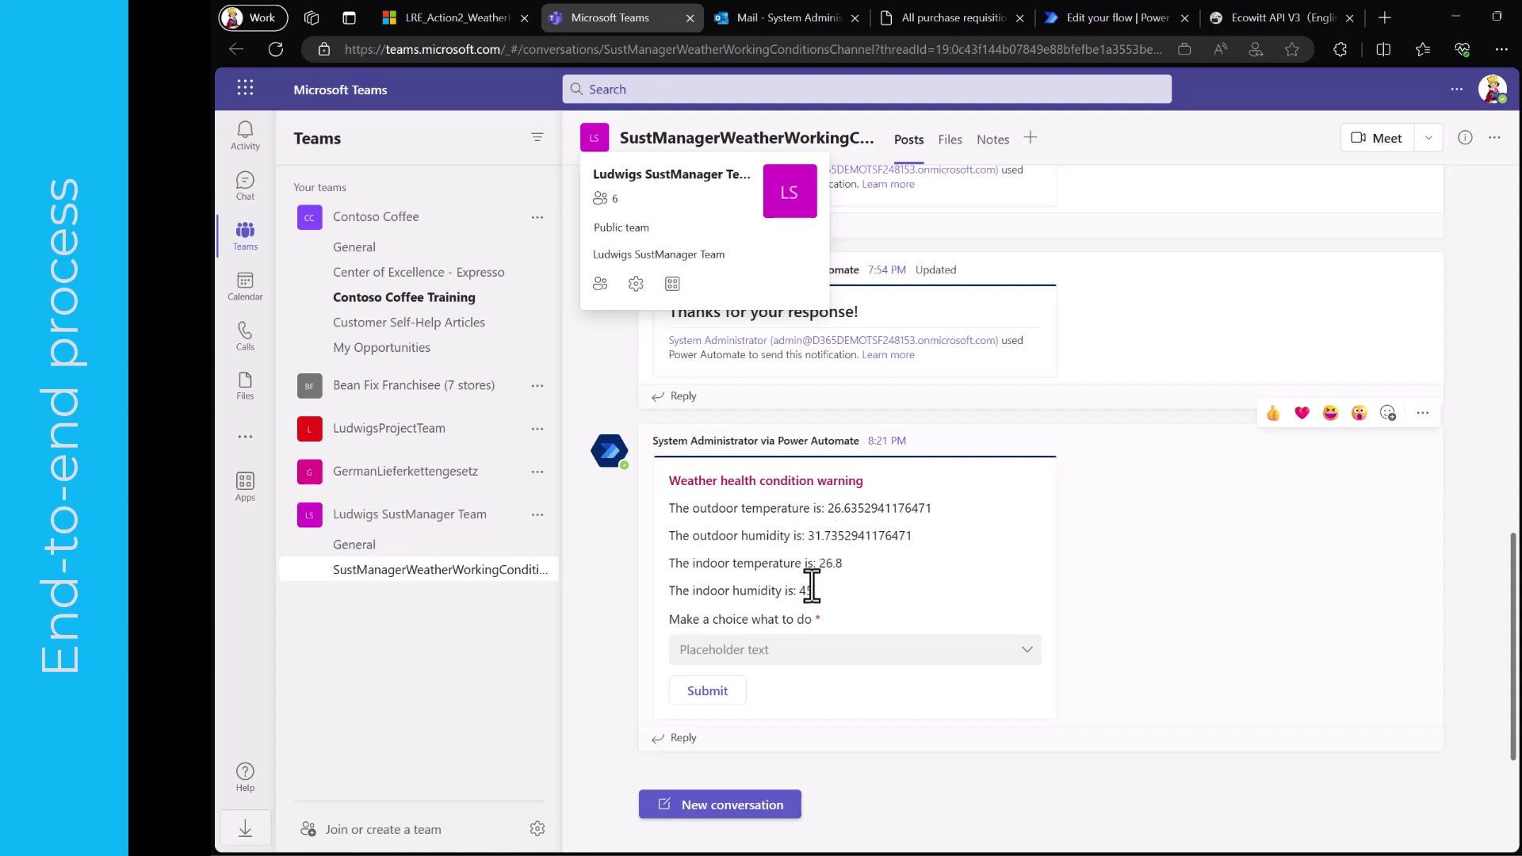
pyautogui.click(823, 650)
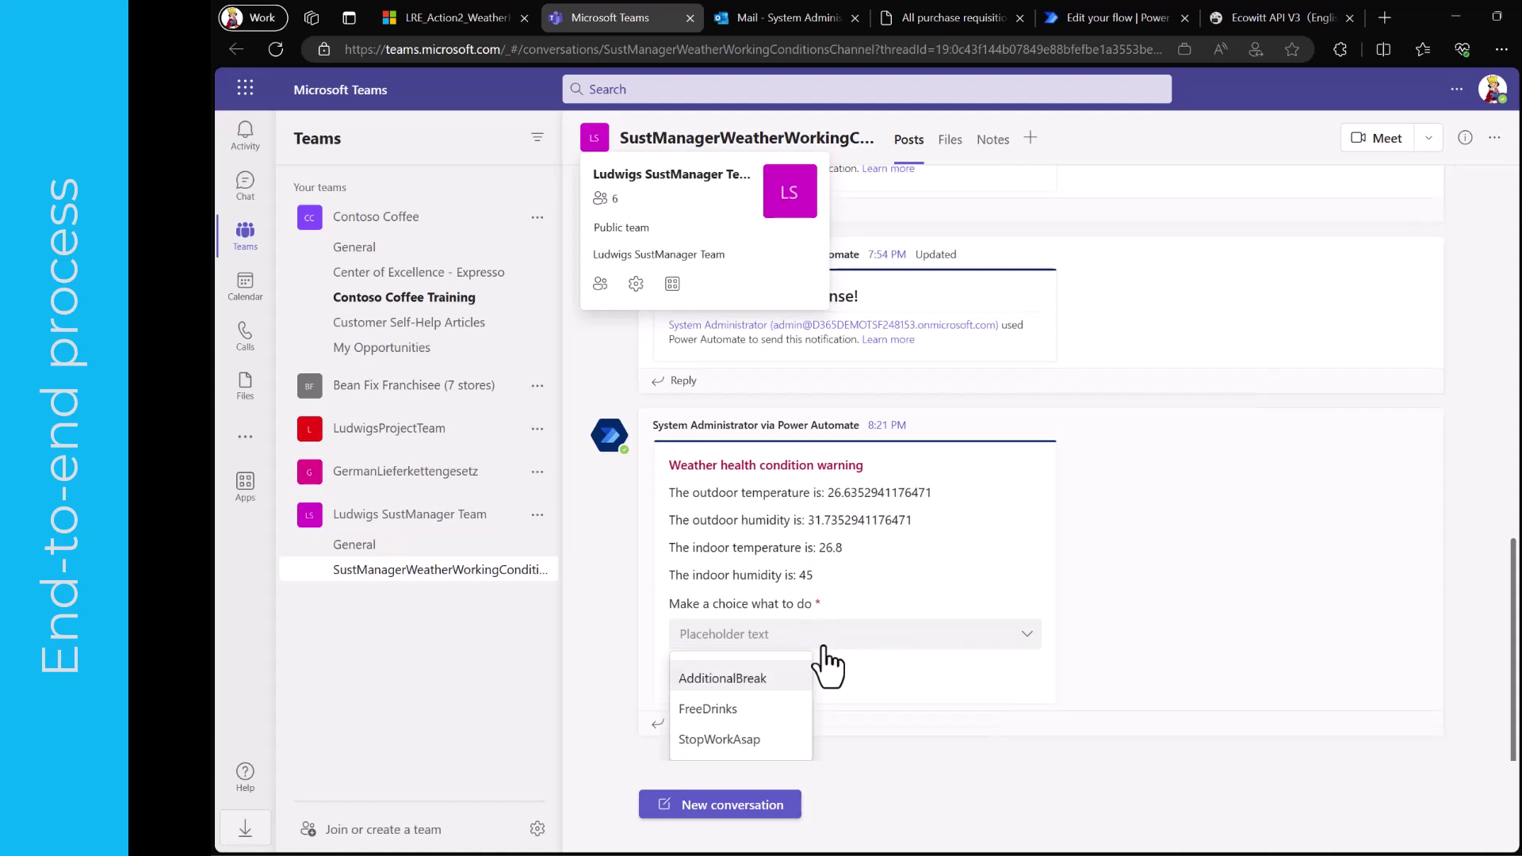
pyautogui.click(719, 681)
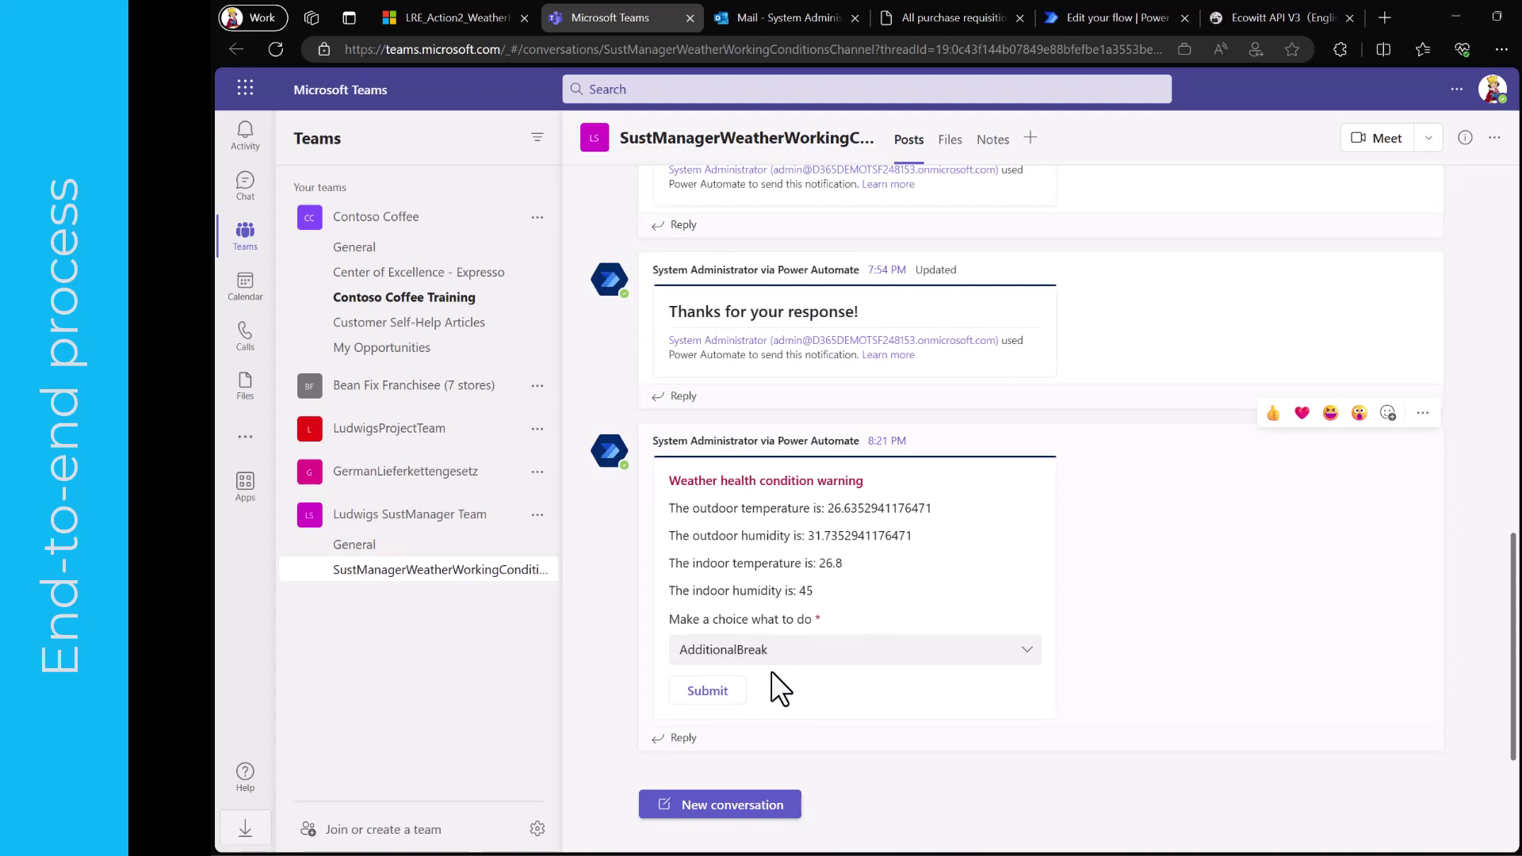
pyautogui.click(718, 693)
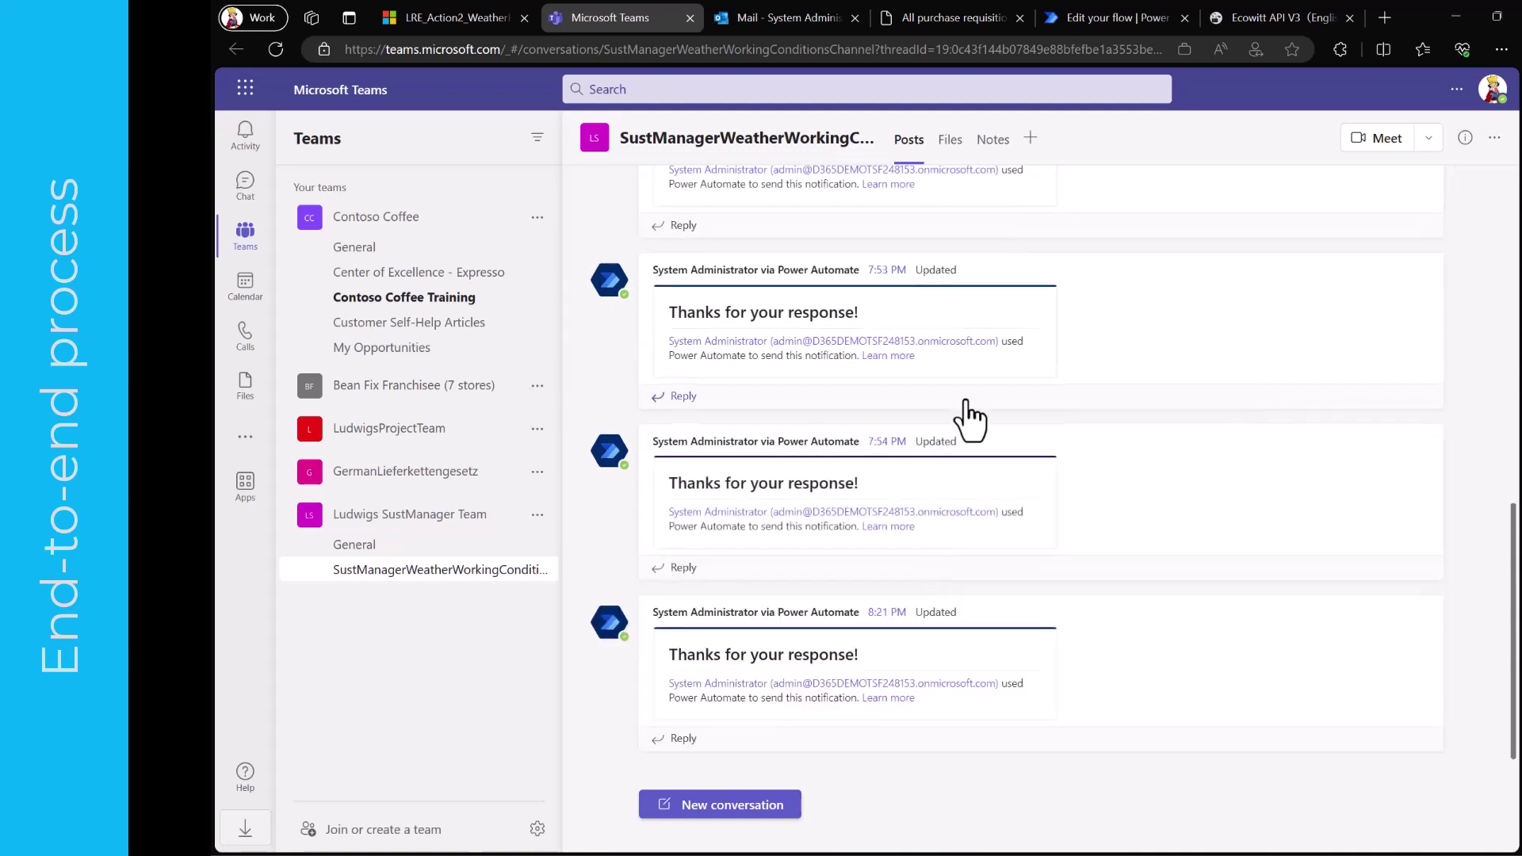
# Switch to Outlook and open the newest "Weather / health condition require immediate attention" email
pyautogui.click(792, 17)
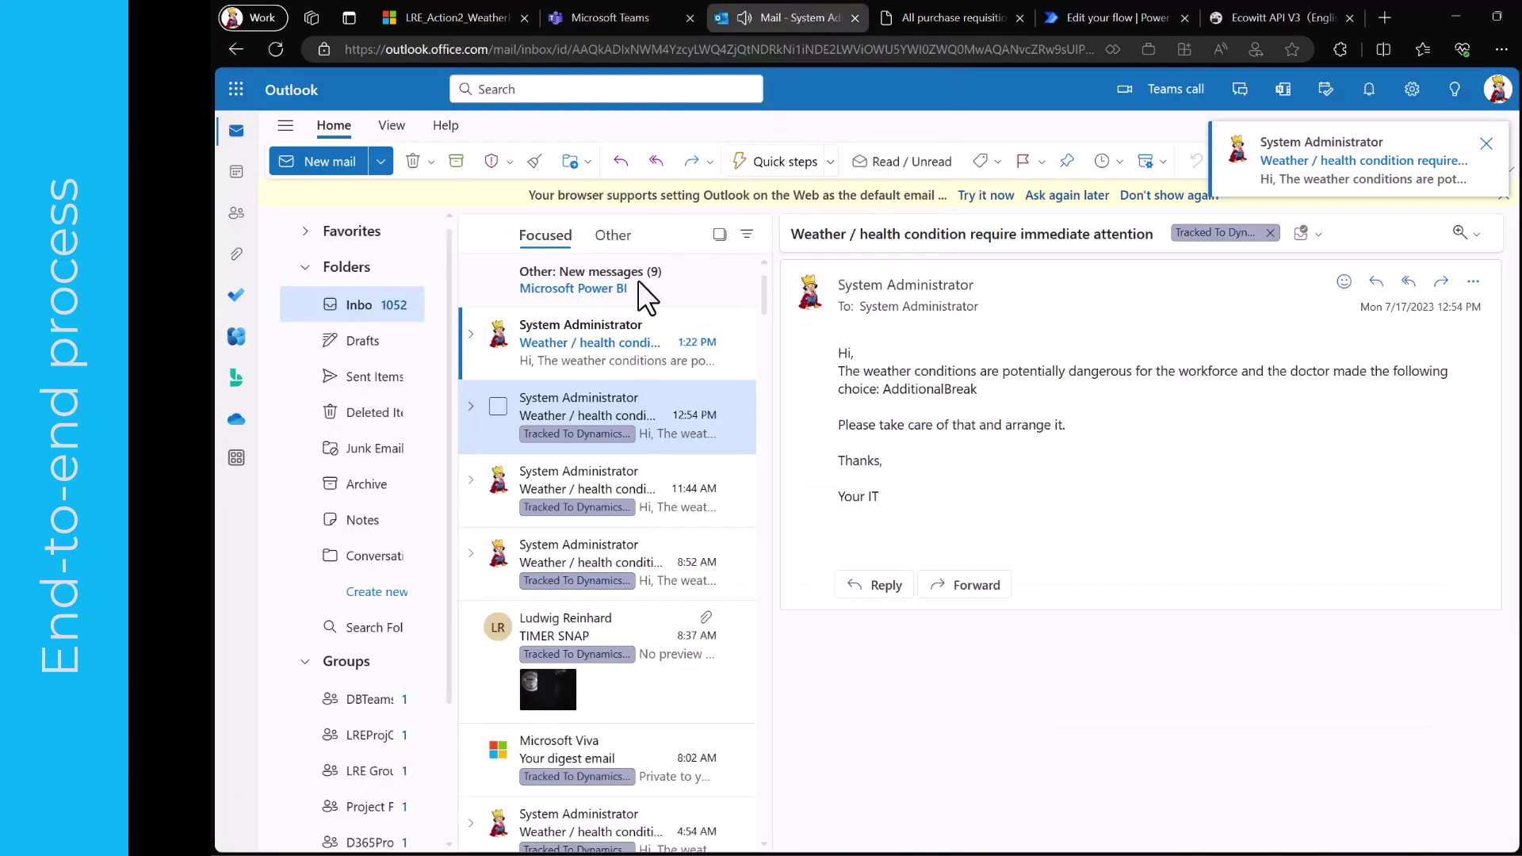
pyautogui.click(579, 357)
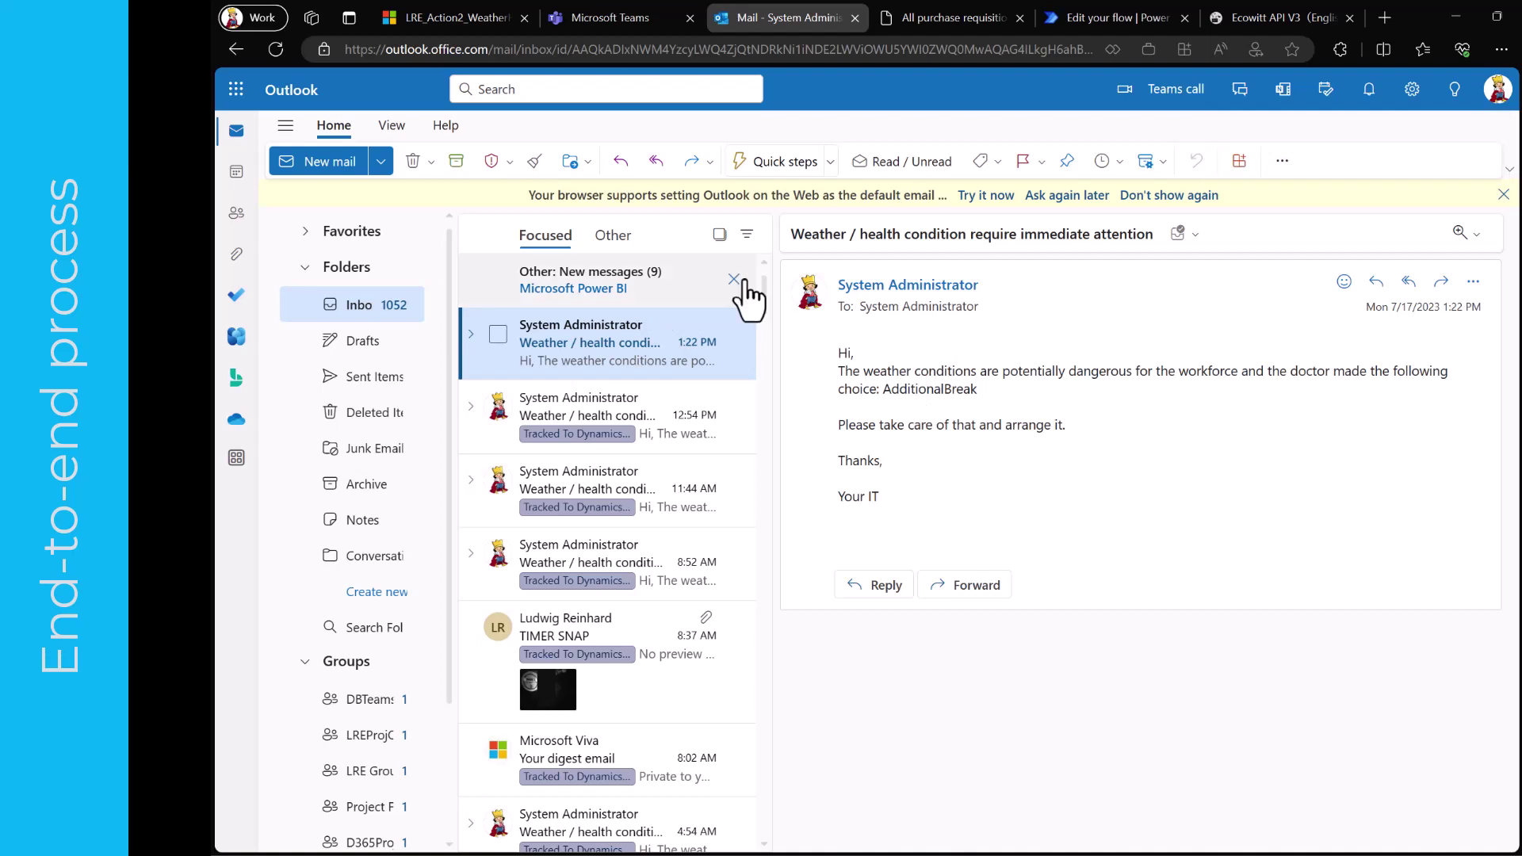
# Return to Sustainability Manager, reload the LRE_Action2_Weather page by way of Home, and start its flow again
pyautogui.click(446, 19)
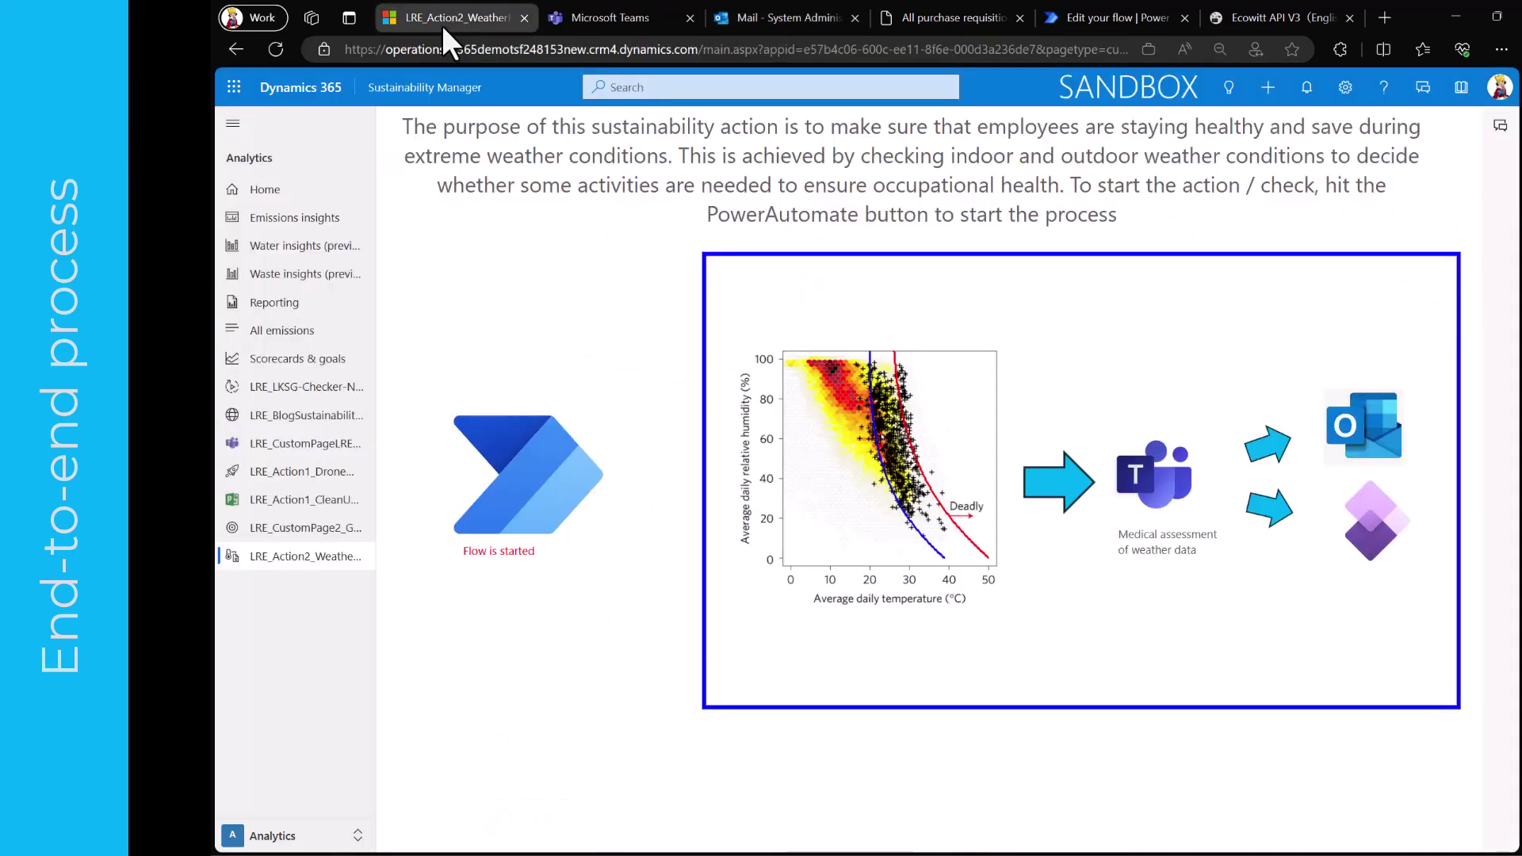
pyautogui.click(272, 190)
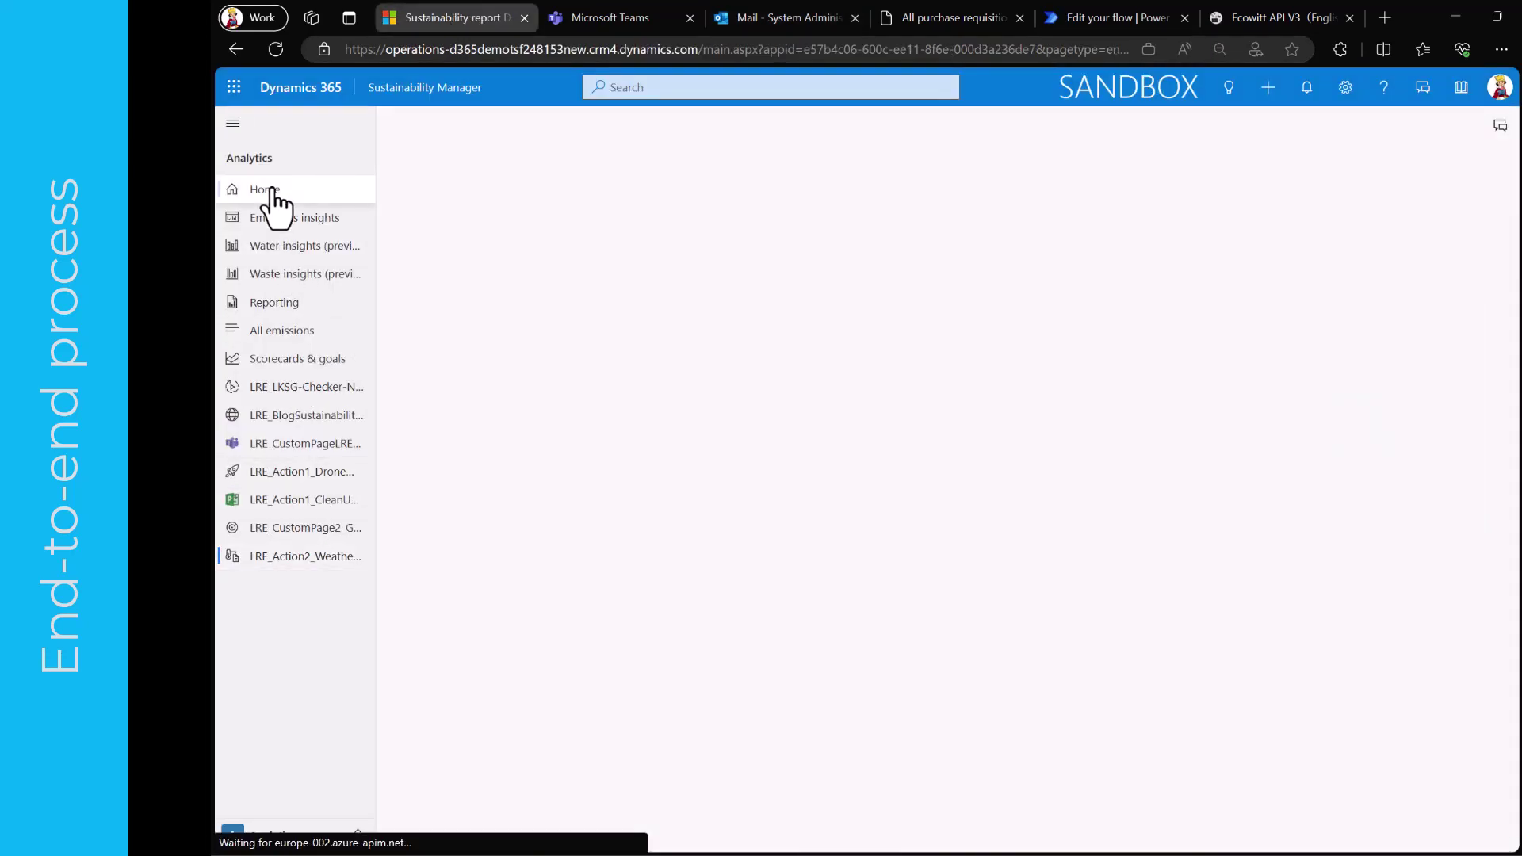
pyautogui.click(277, 557)
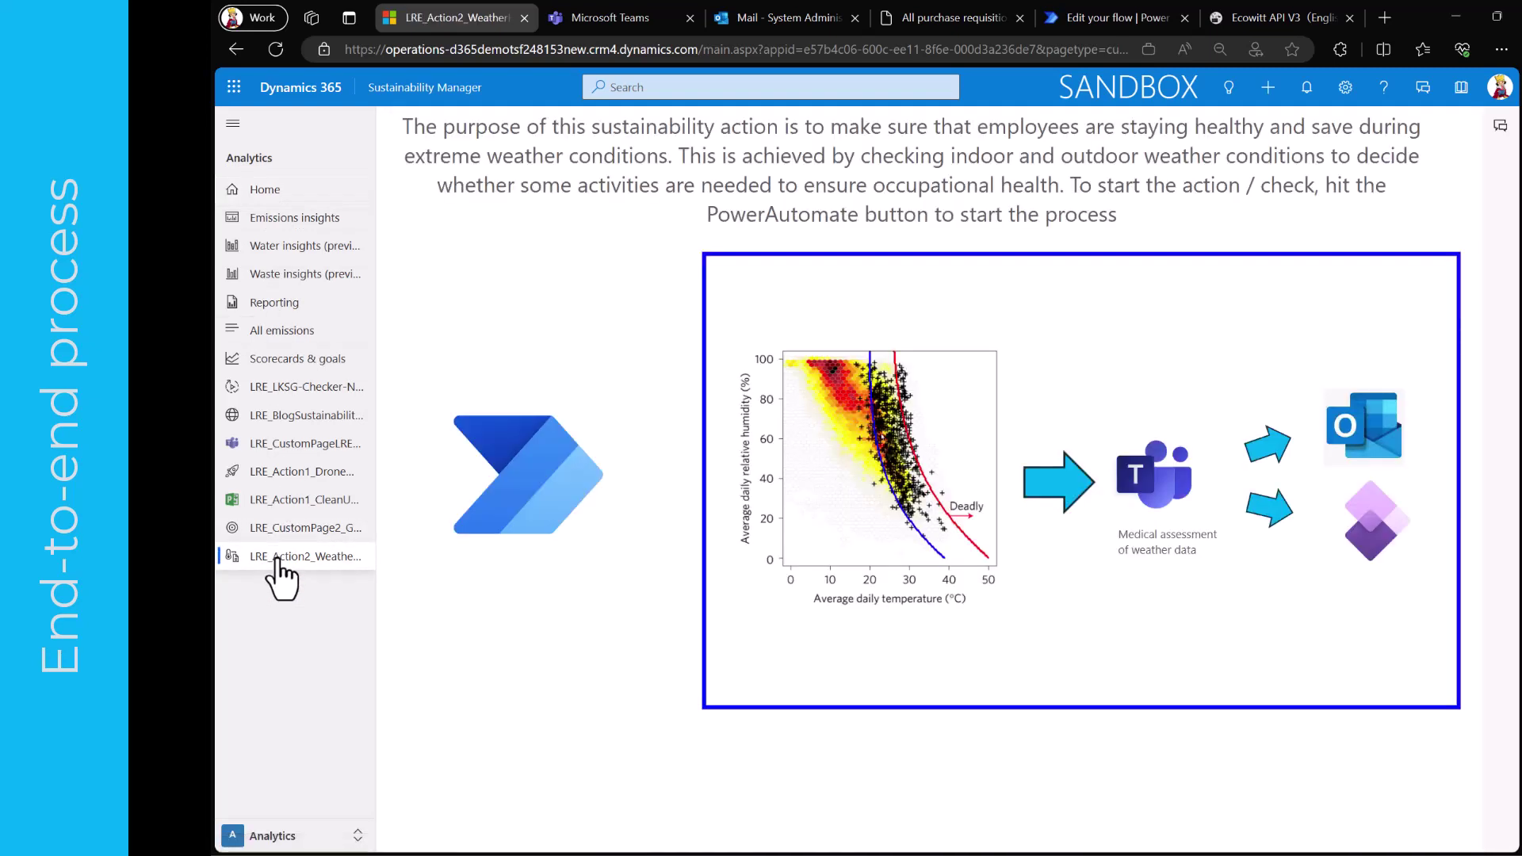
pyautogui.click(536, 472)
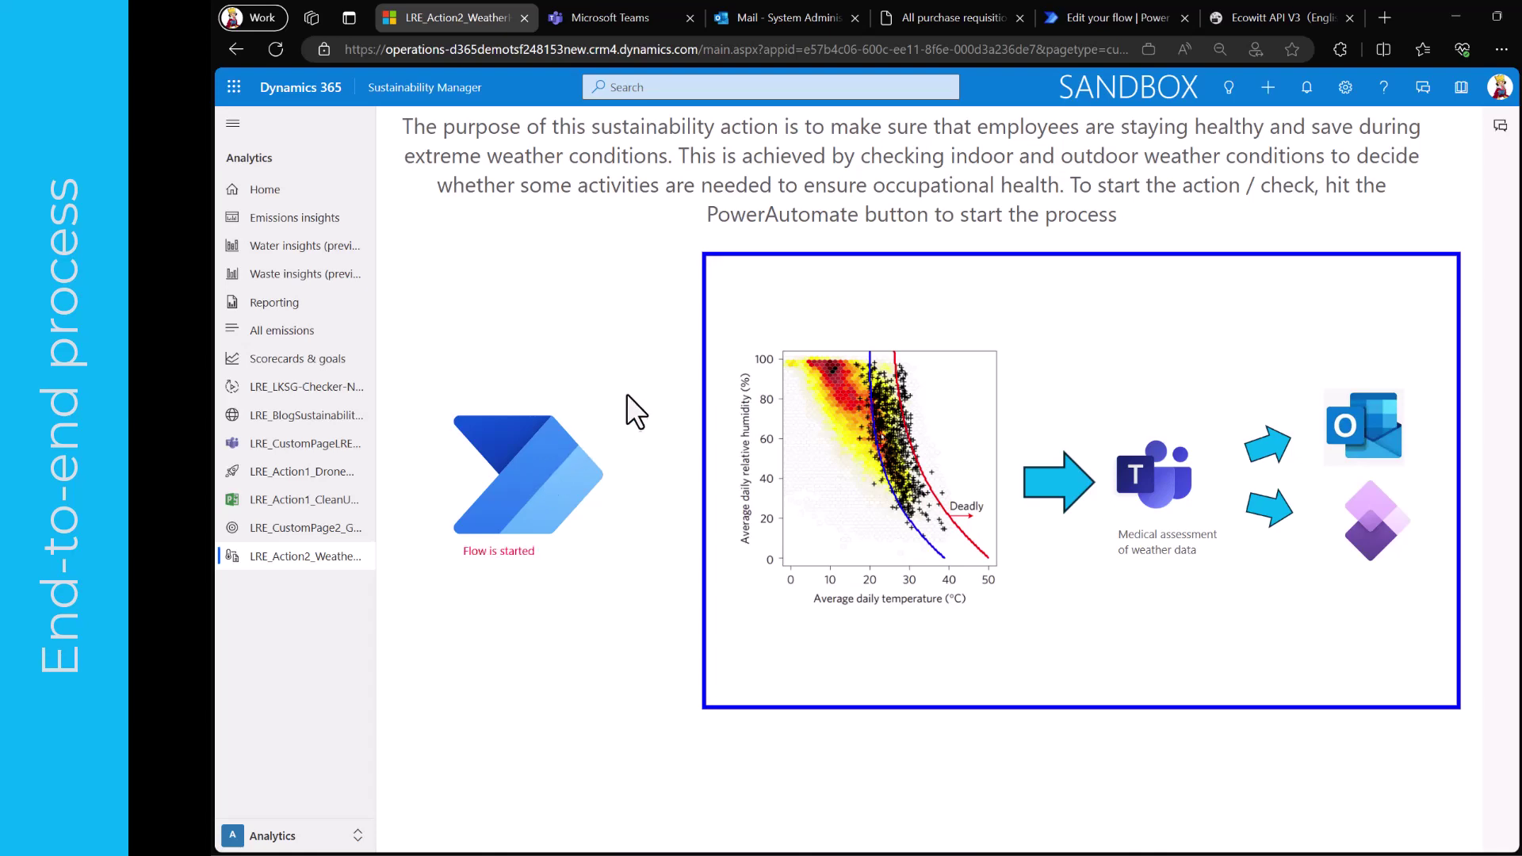
# Switch to Microsoft Teams and submit FreeDrinks as the response to the new weather health condition warning
pyautogui.click(631, 20)
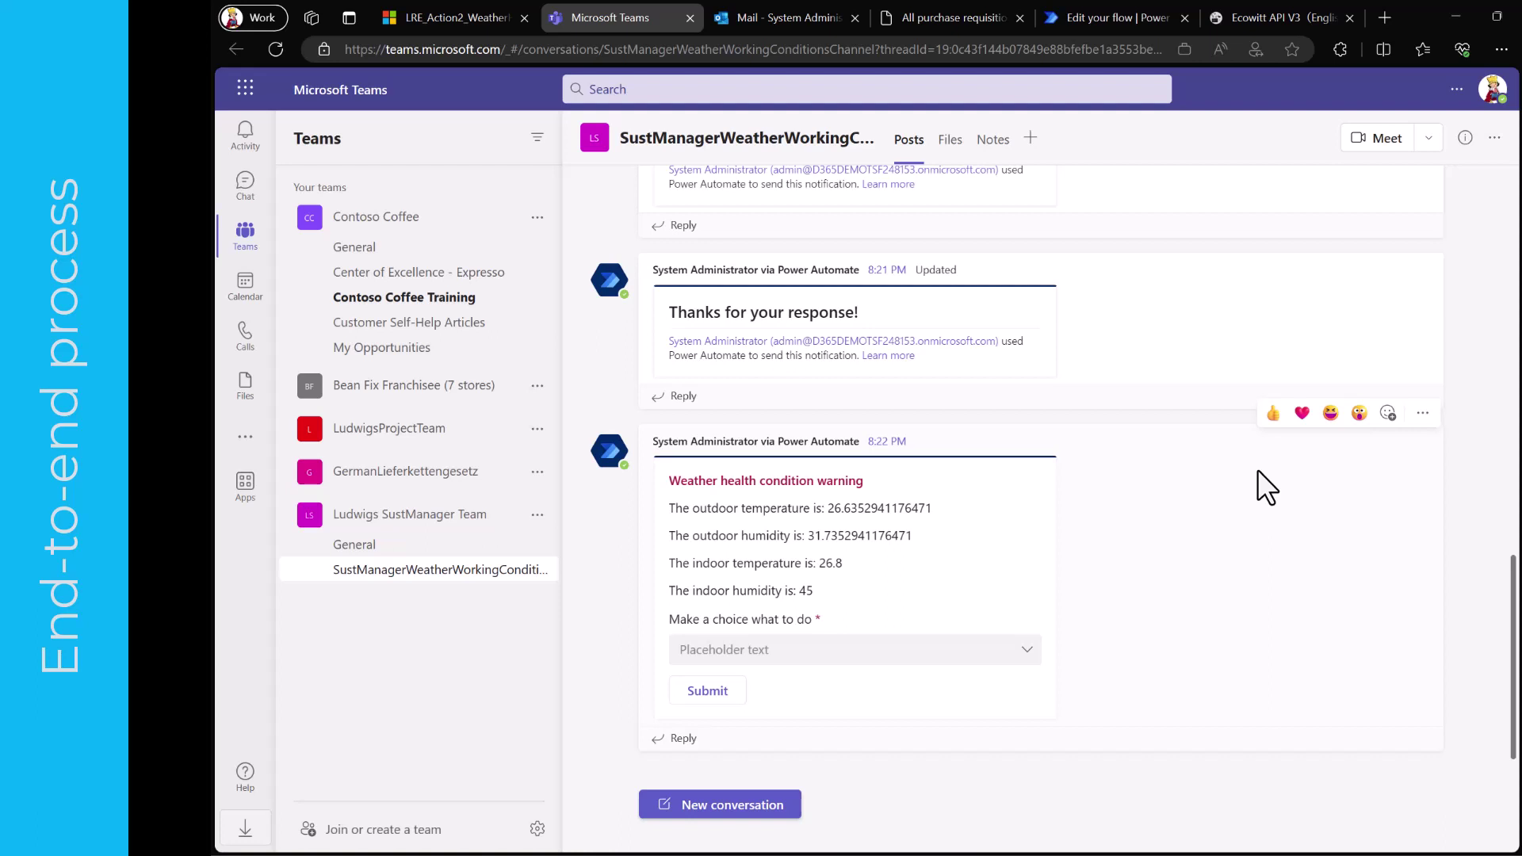
pyautogui.click(895, 659)
pyautogui.click(721, 713)
pyautogui.click(715, 695)
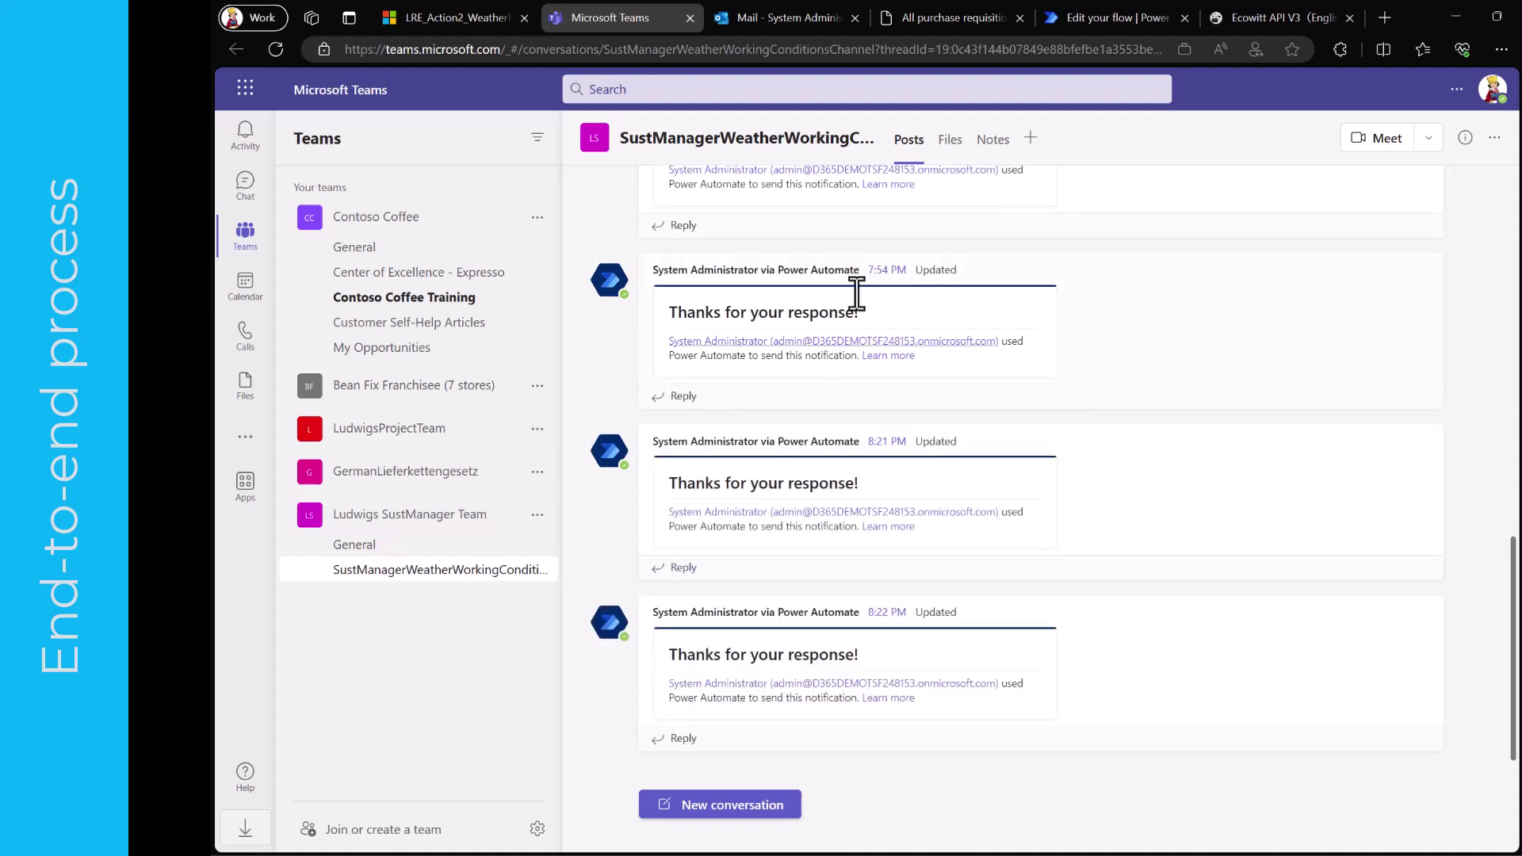
# Switch to Dynamics 365 Supply Chain Management, refresh all purchase requisitions, and select the newest free drinks requisition at the list's end
pyautogui.click(951, 18)
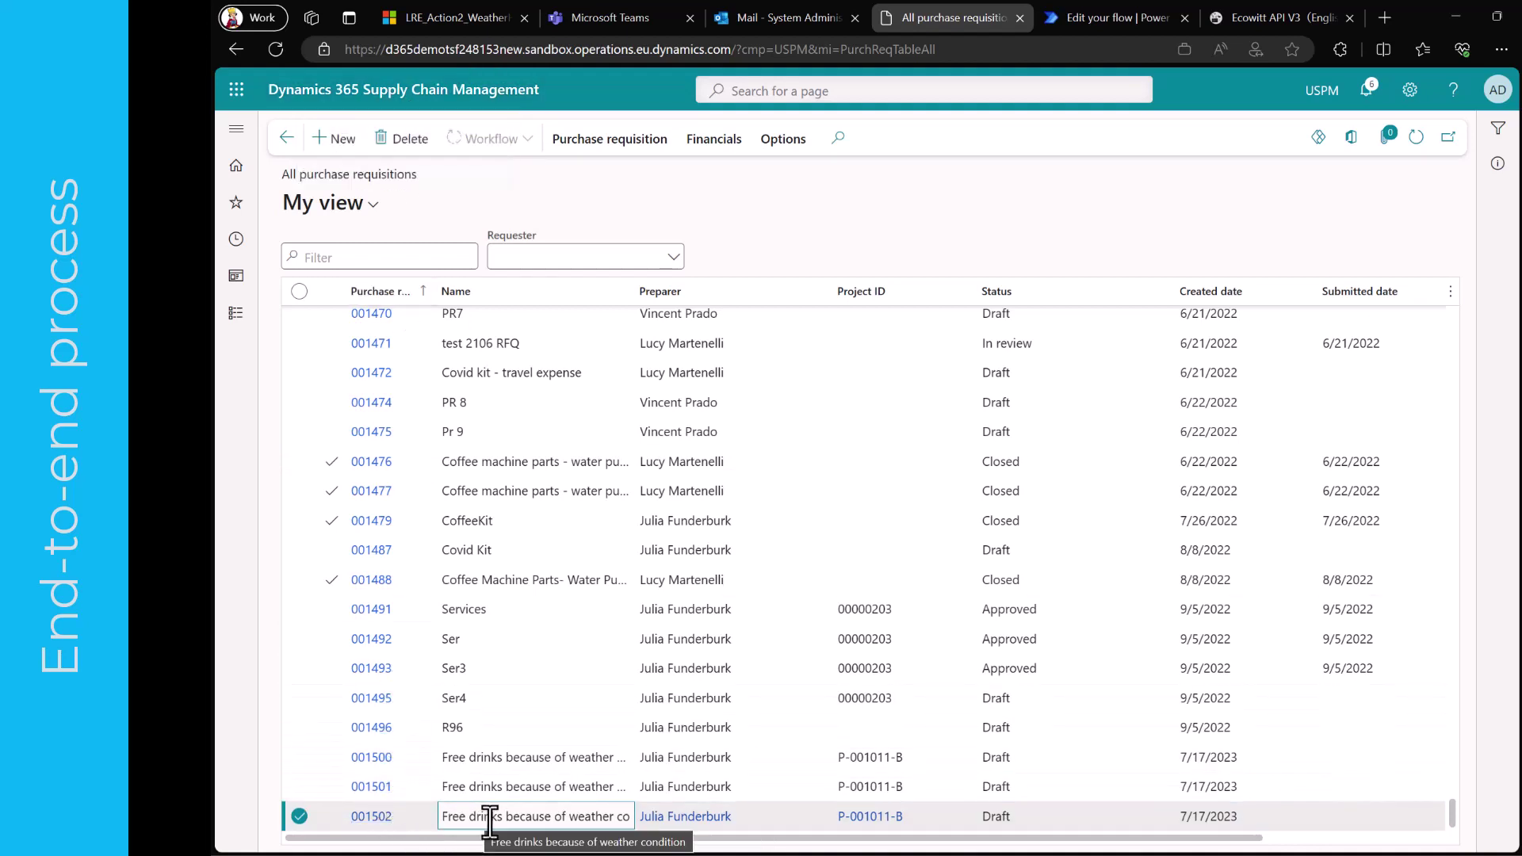
pyautogui.click(1417, 142)
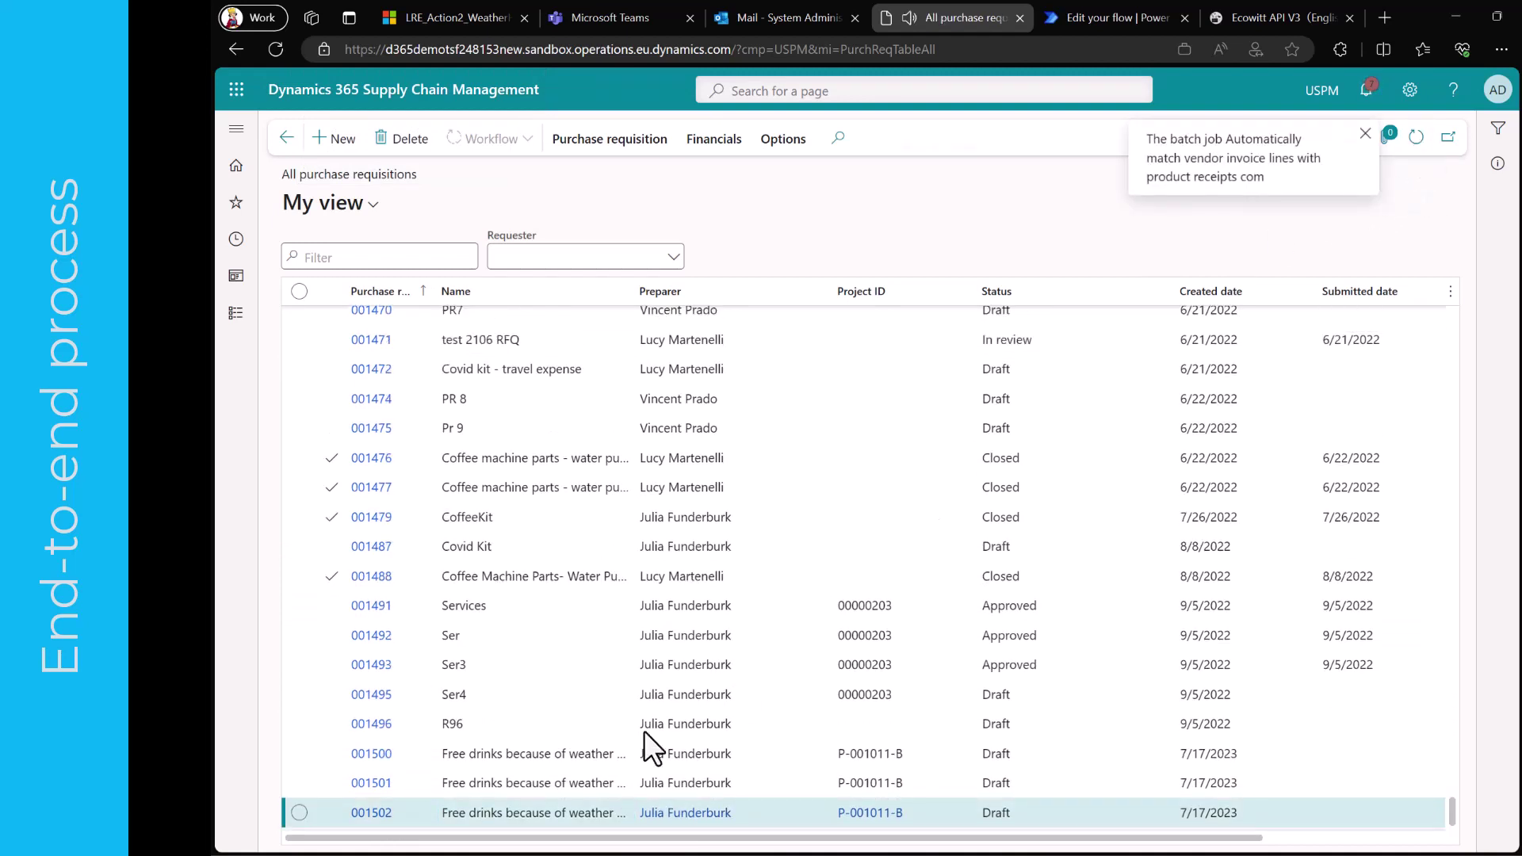
pyautogui.scroll(-2, 527, 819)
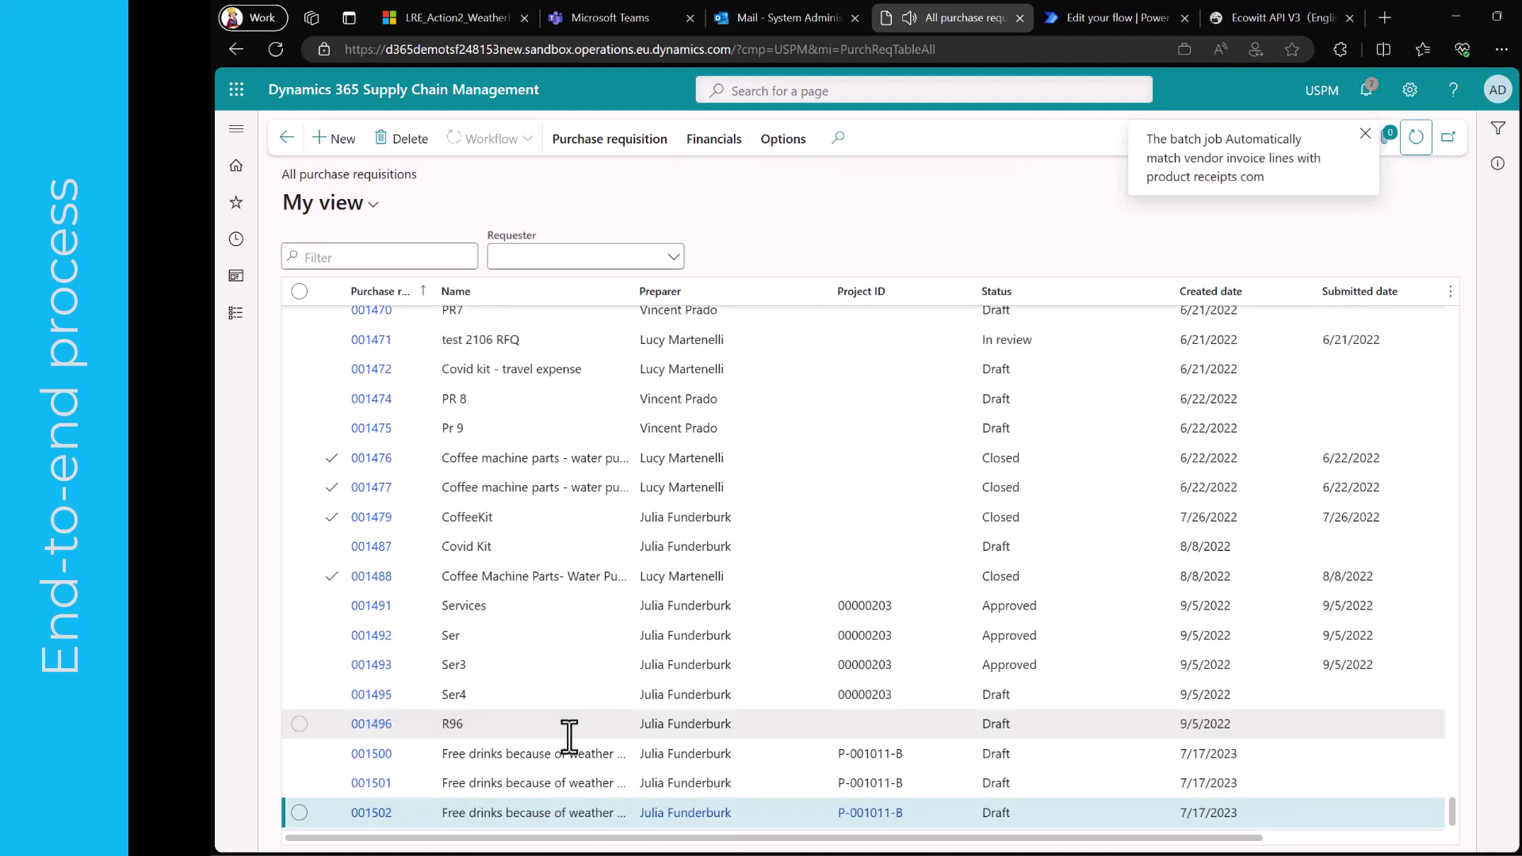
pyautogui.click(533, 817)
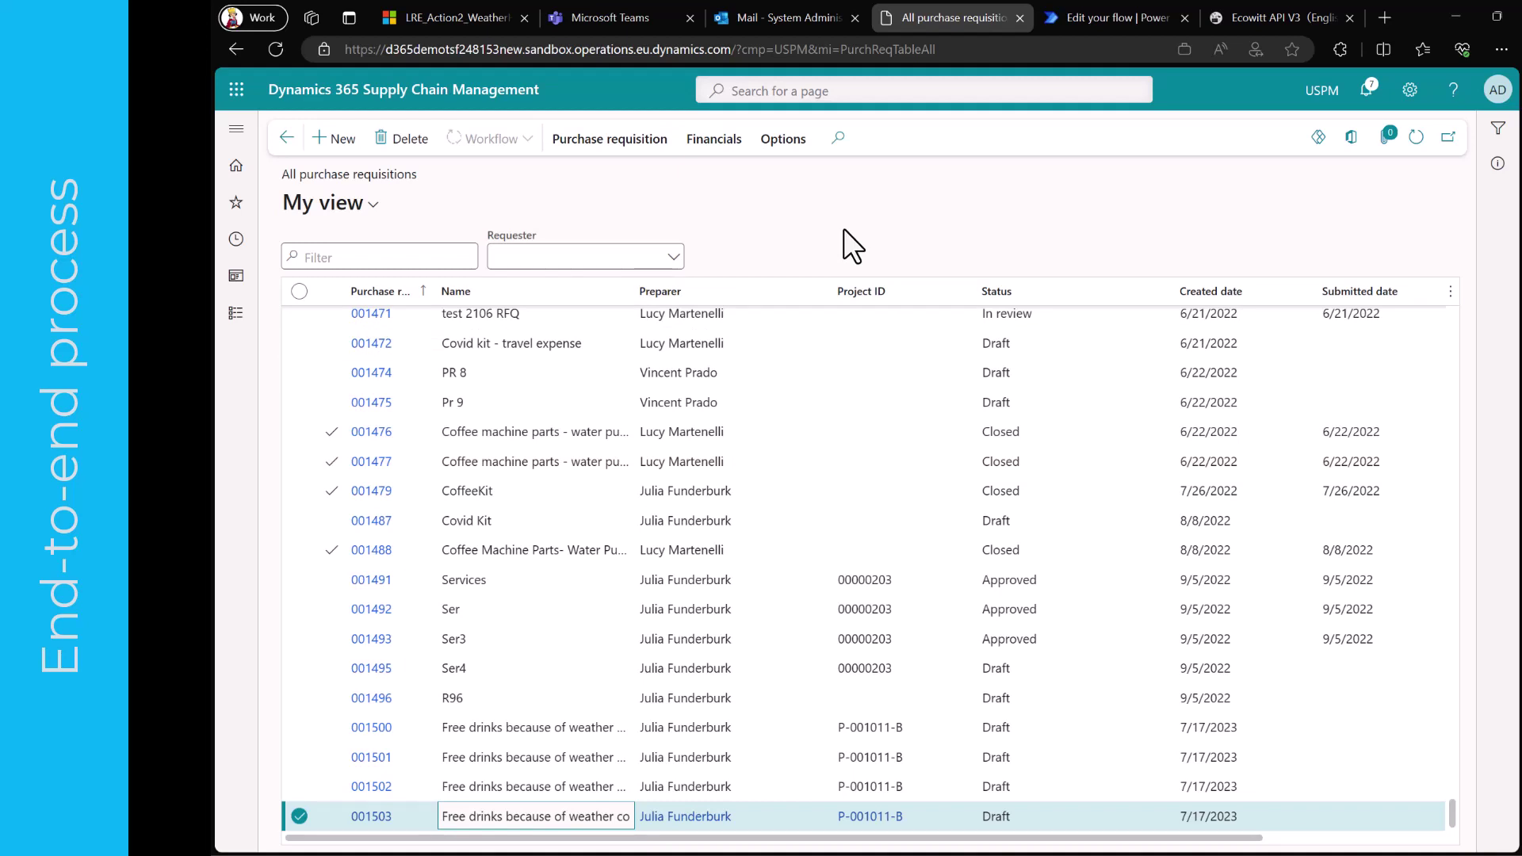
# Switch to the weather station flow in Power Automate and expand the ToTimeStampCurrentTime and FromTimeStamp3HrsAgo Compose actions
pyautogui.click(460, 13)
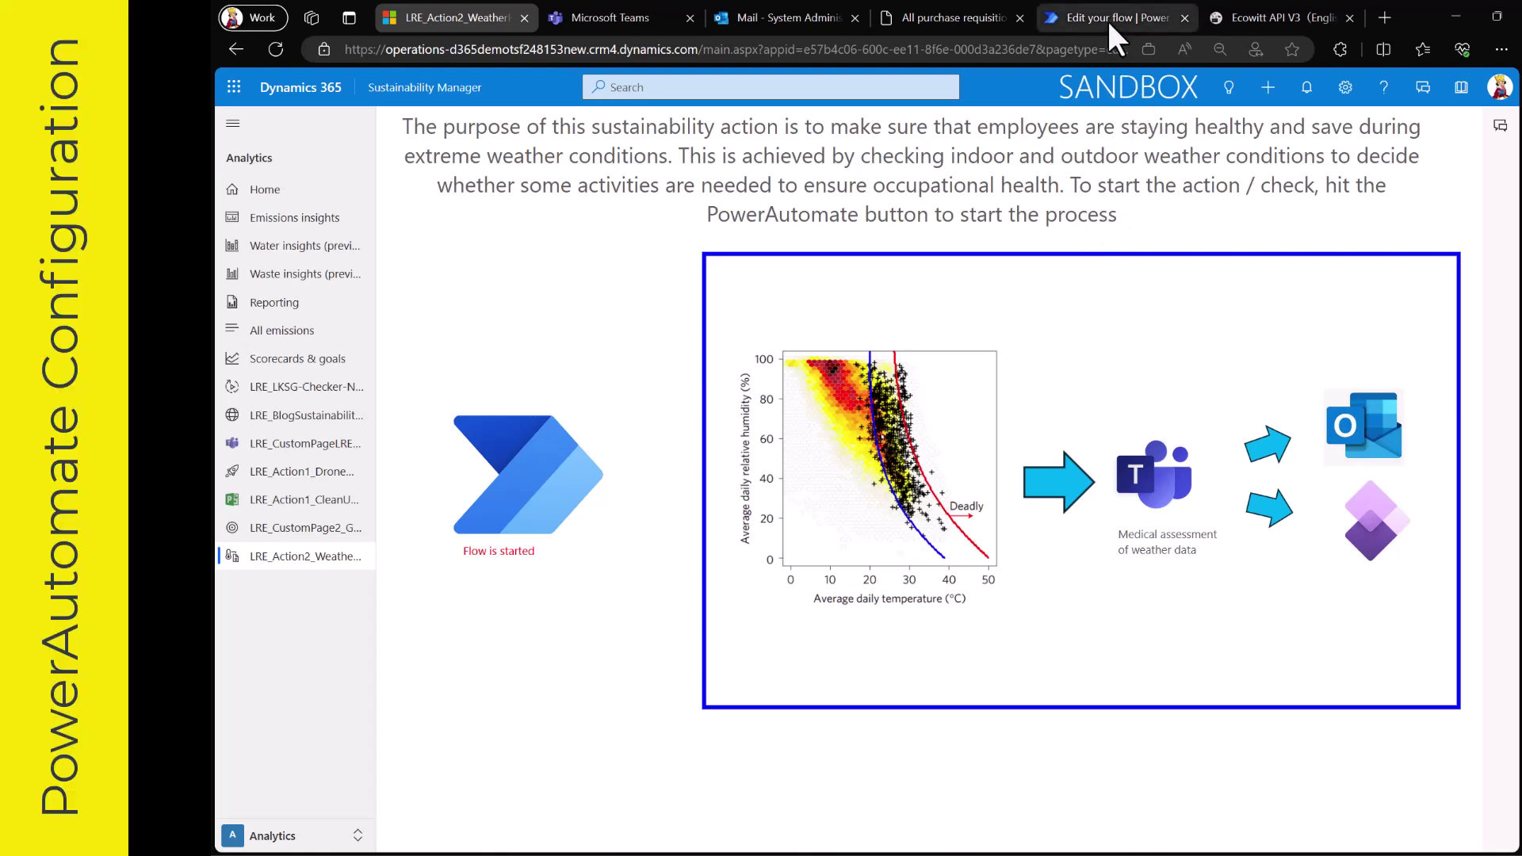
pyautogui.click(1107, 17)
pyautogui.hscroll(5, 931, 240)
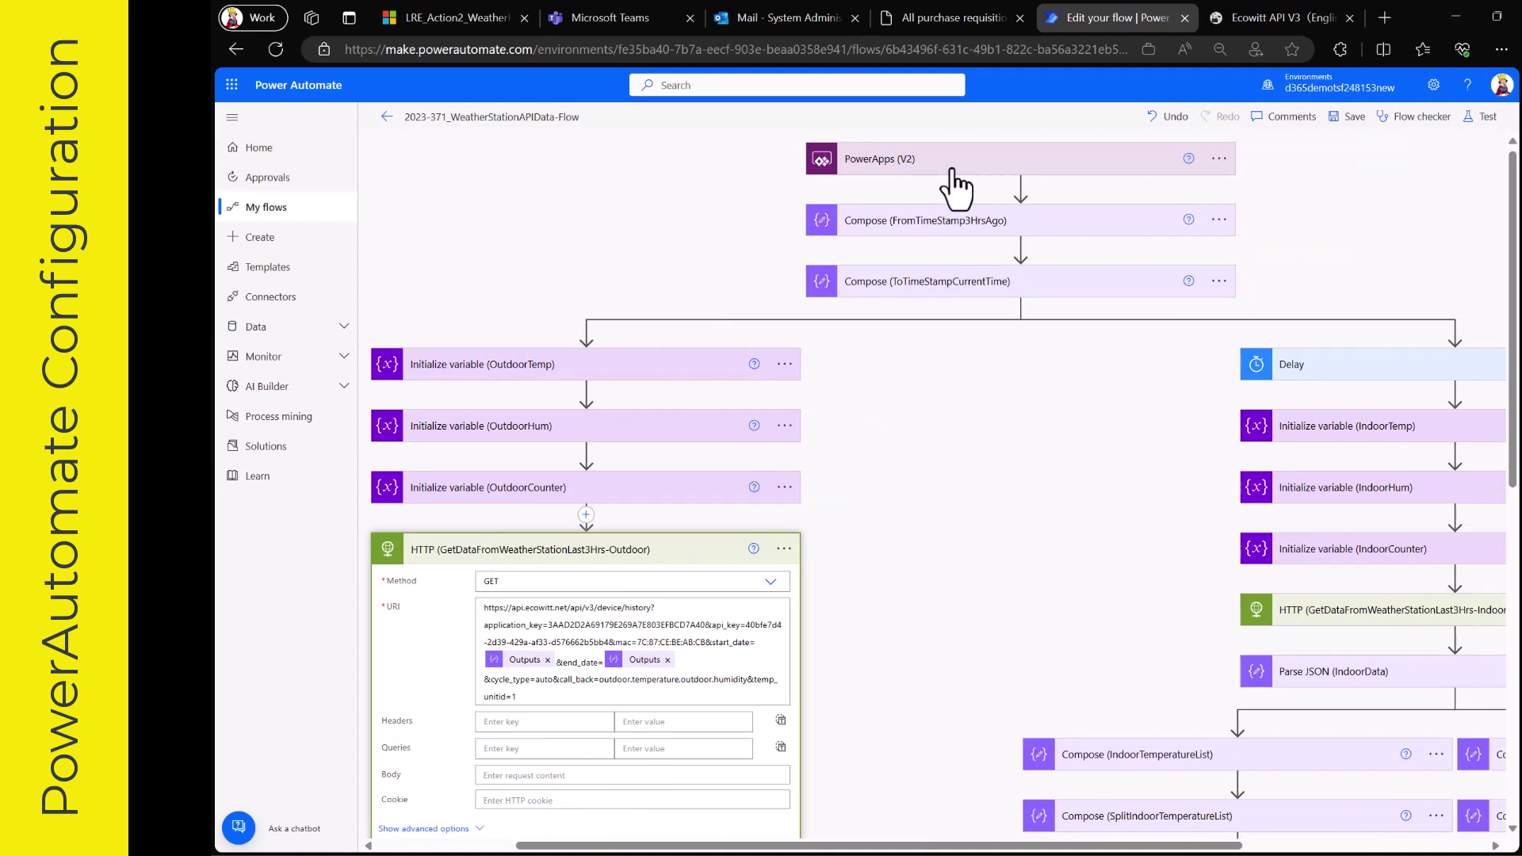
pyautogui.click(940, 305)
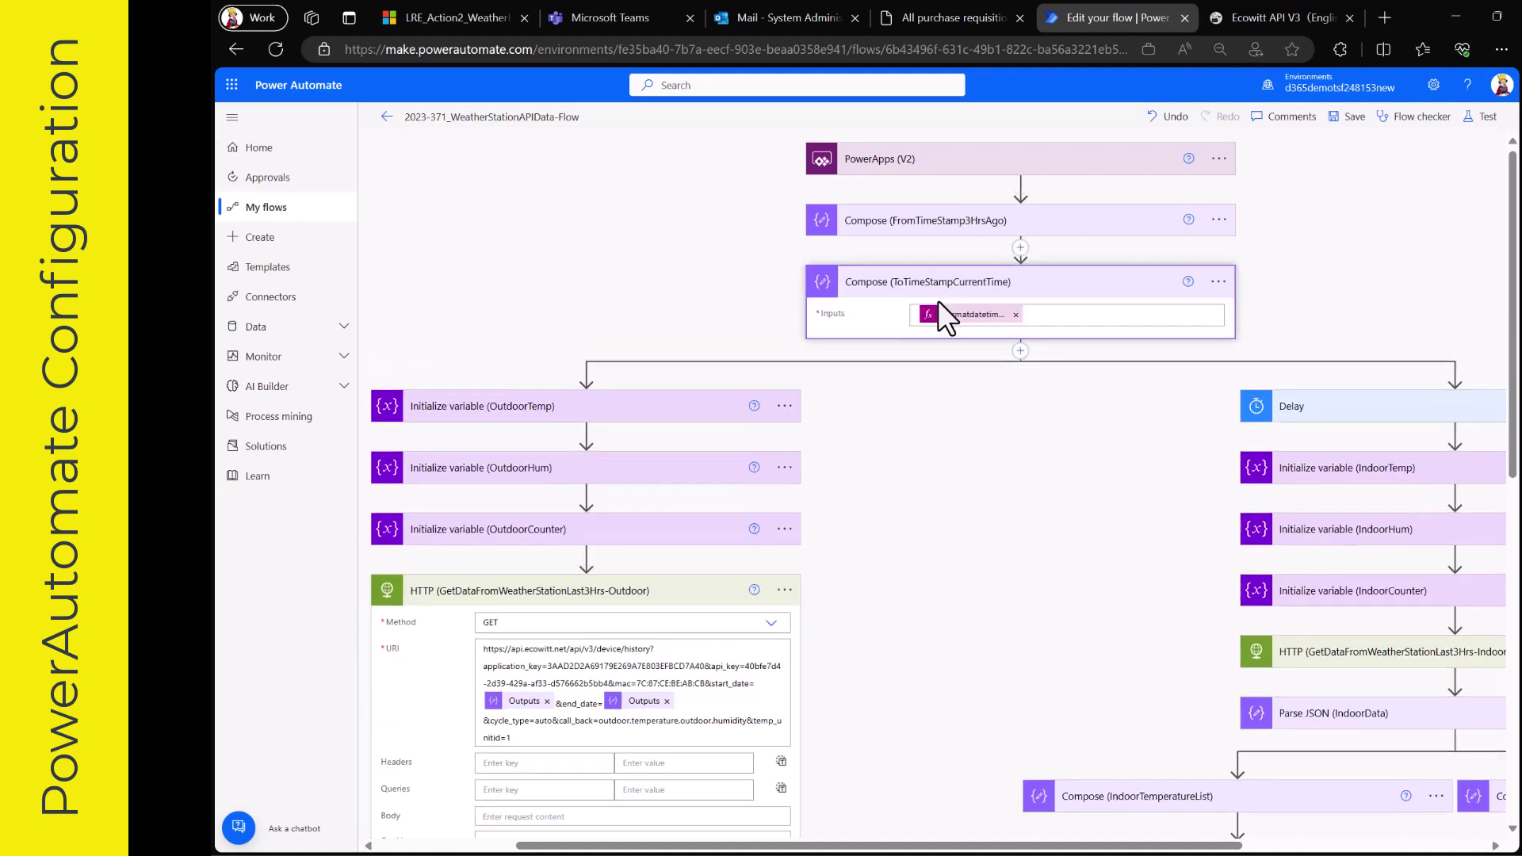
pyautogui.click(935, 226)
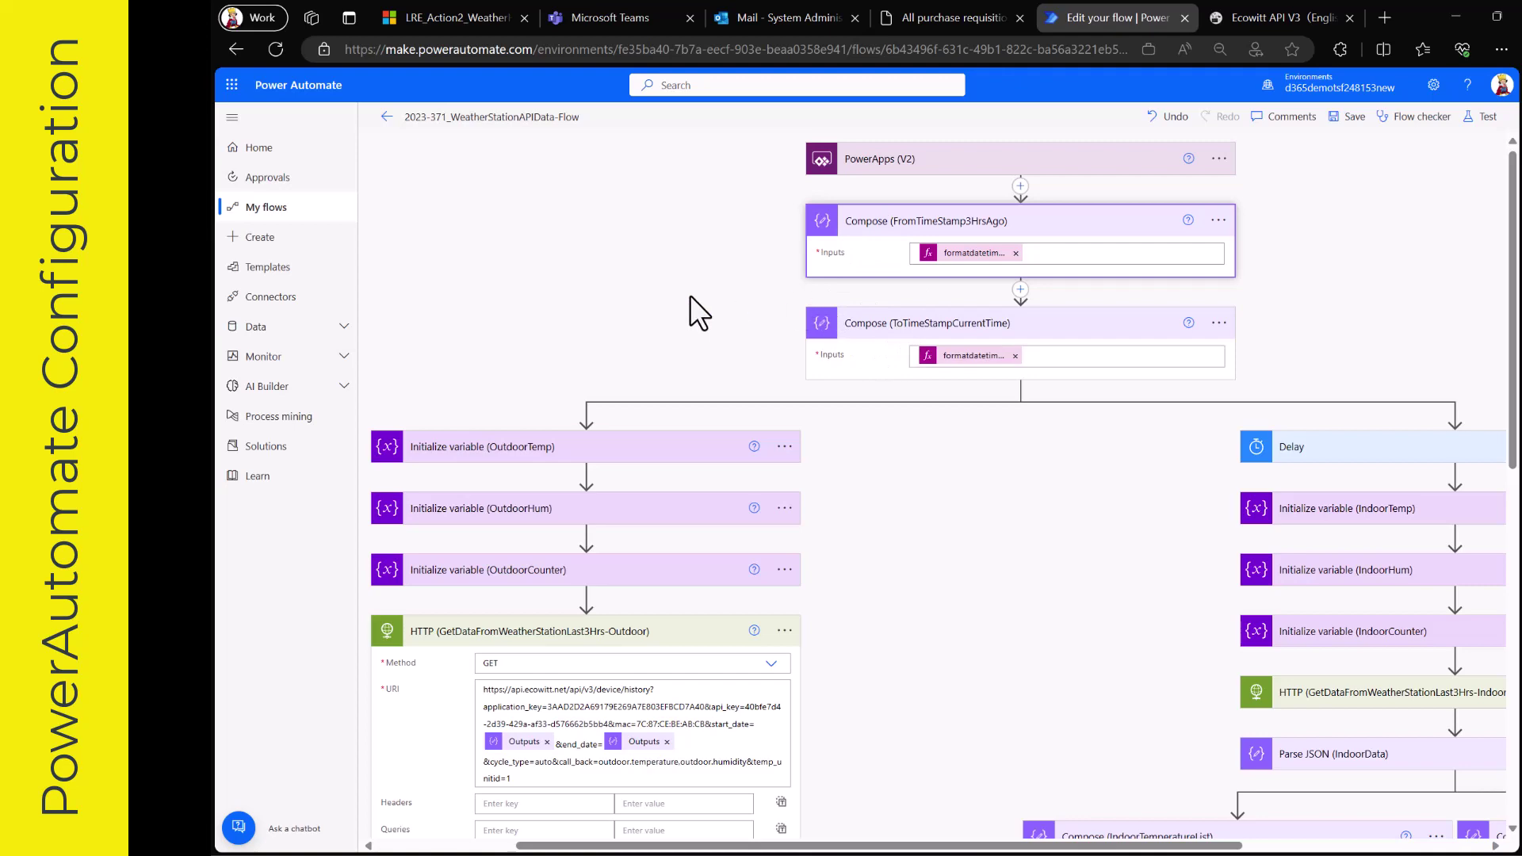
# Examine the flow's parallel outdoor and indoor branches, including the outdoor HTTP request for weather station data
pyautogui.hscroll(-1, 689, 295)
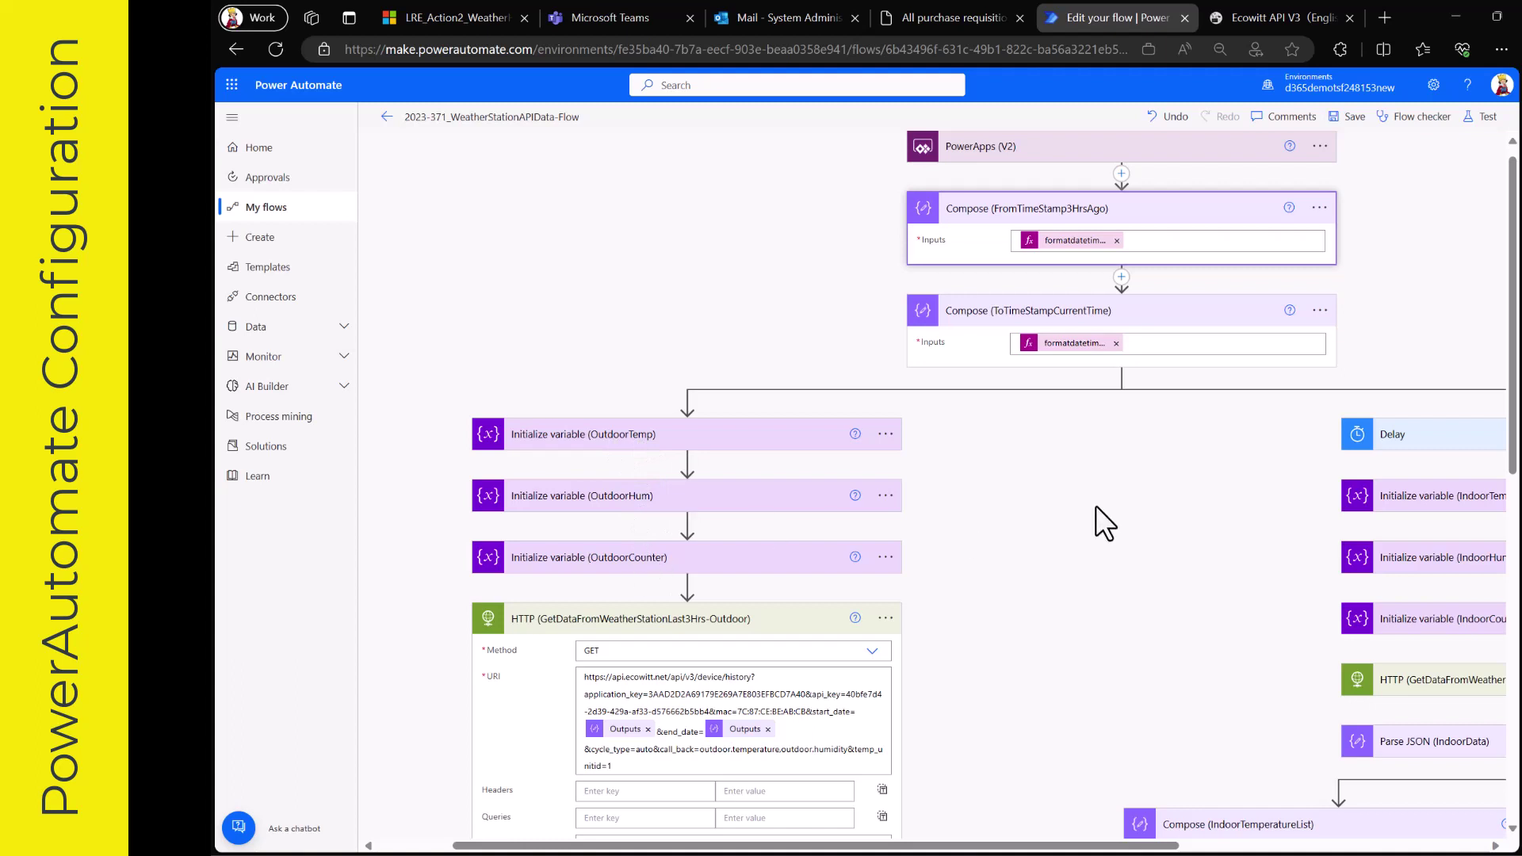
pyautogui.hscroll(5, 1096, 511)
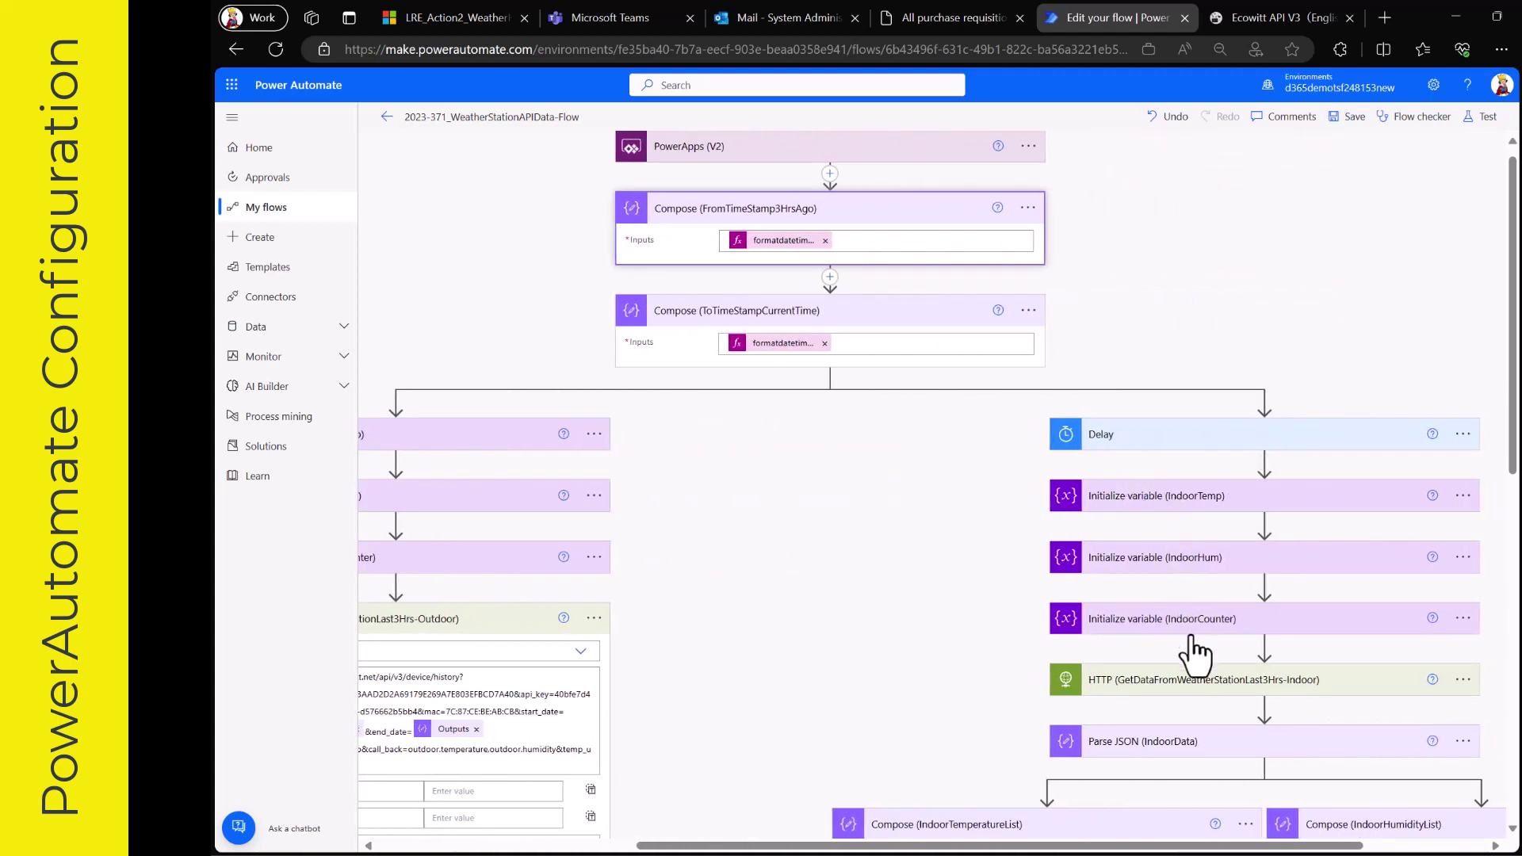
pyautogui.hscroll(-3, 796, 583)
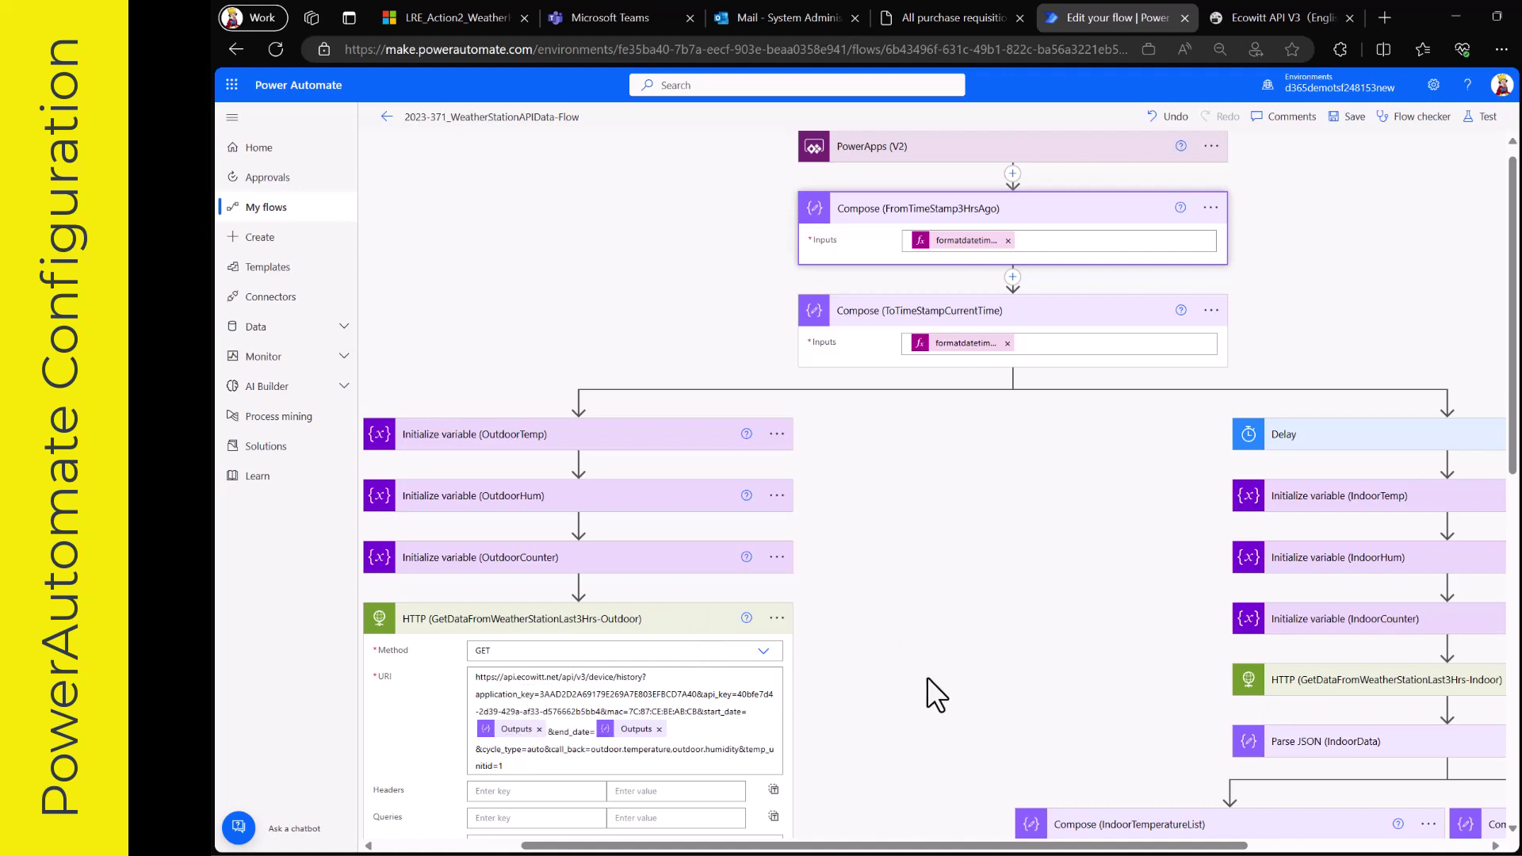
pyautogui.scroll(-3, 928, 680)
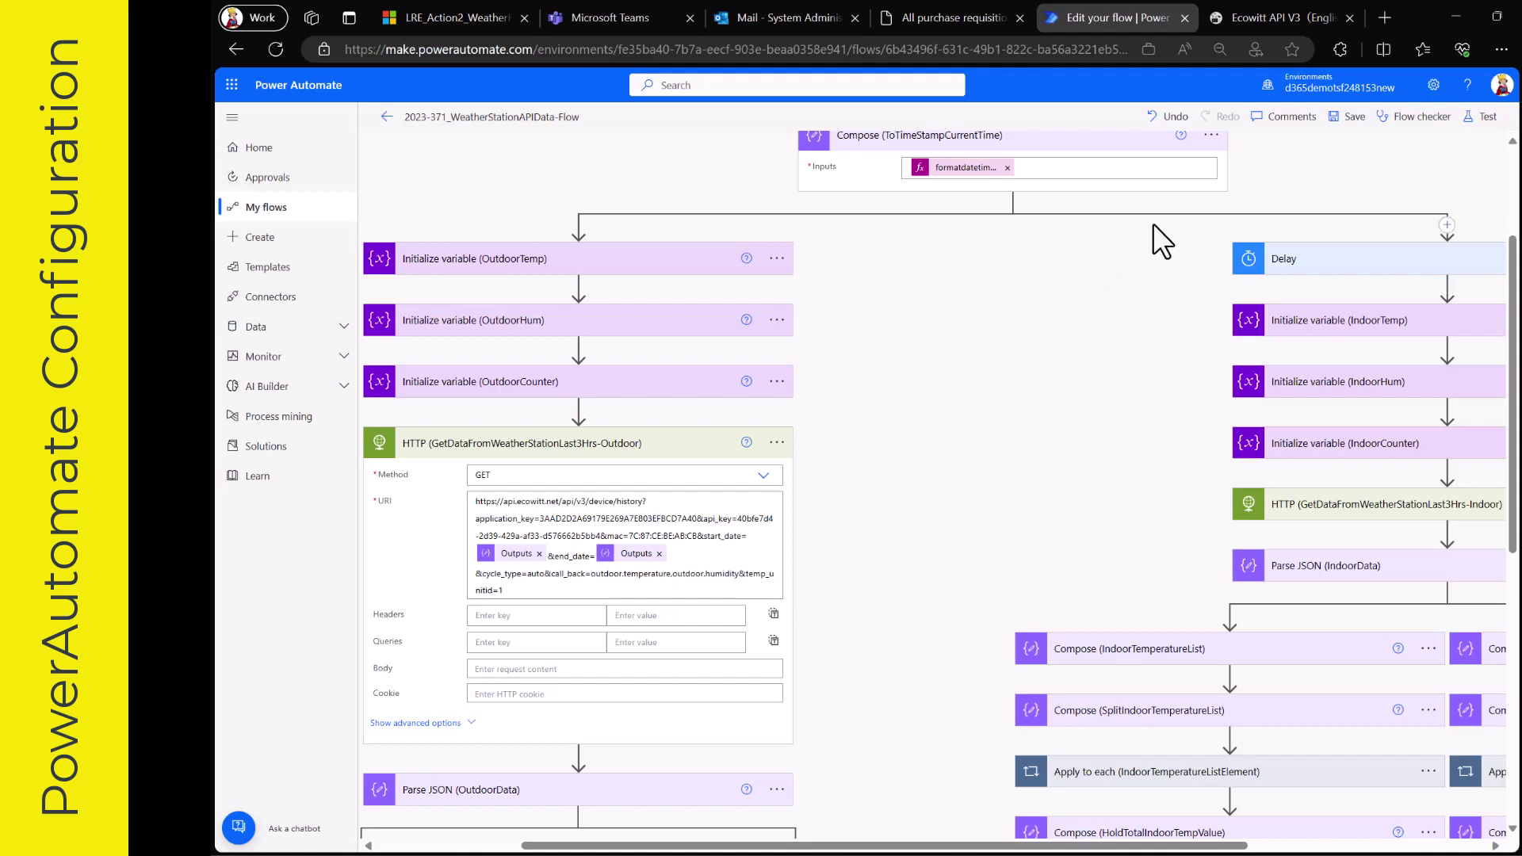
# Switch to the Ecowitt API documentation and review the example request and request parameters for getting device history data
pyautogui.click(1253, 16)
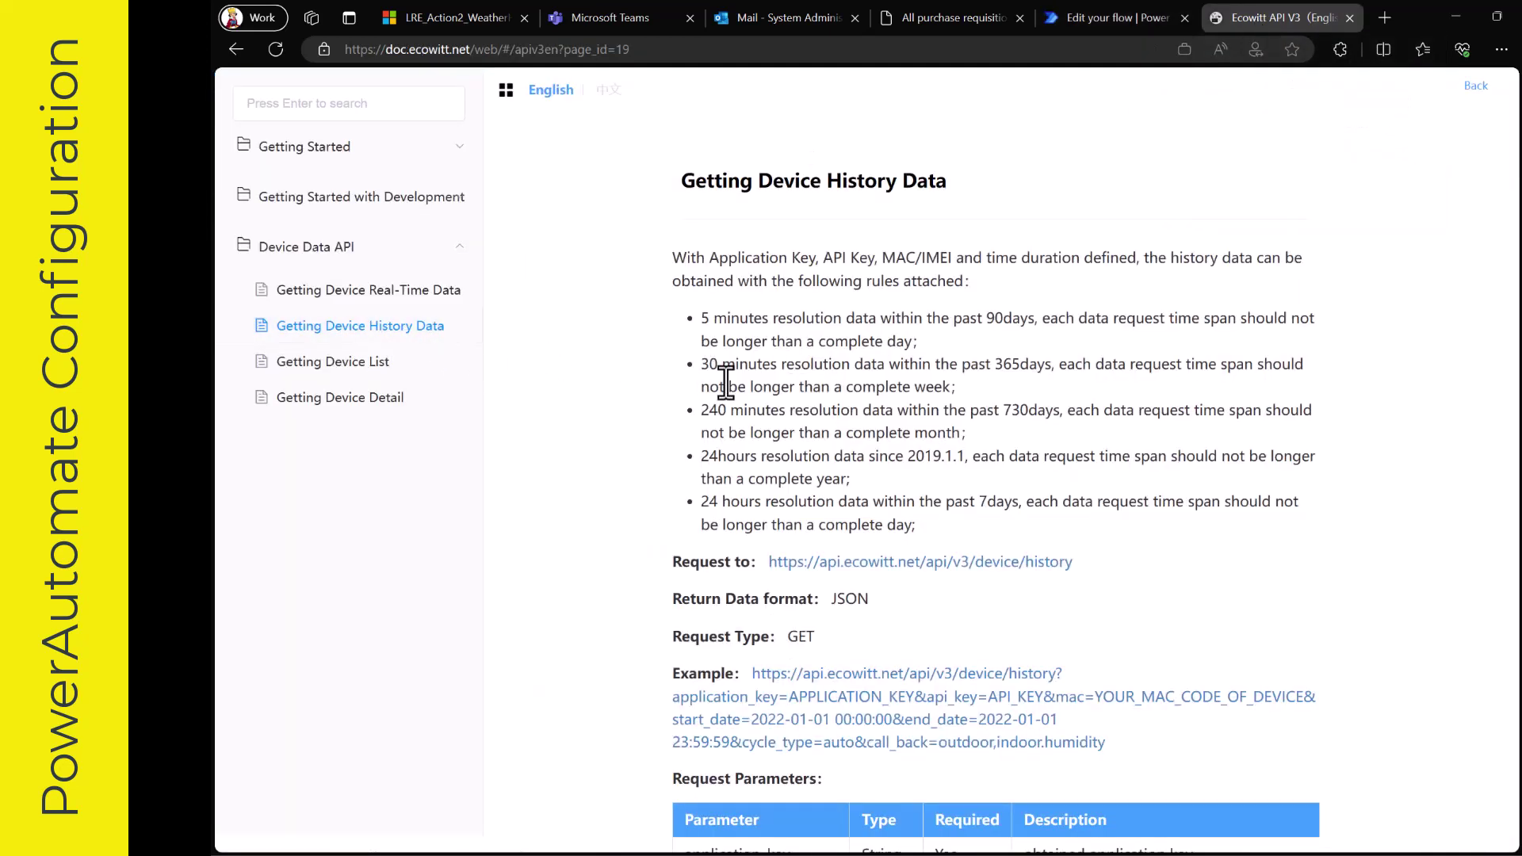
pyautogui.scroll(-2, 725, 380)
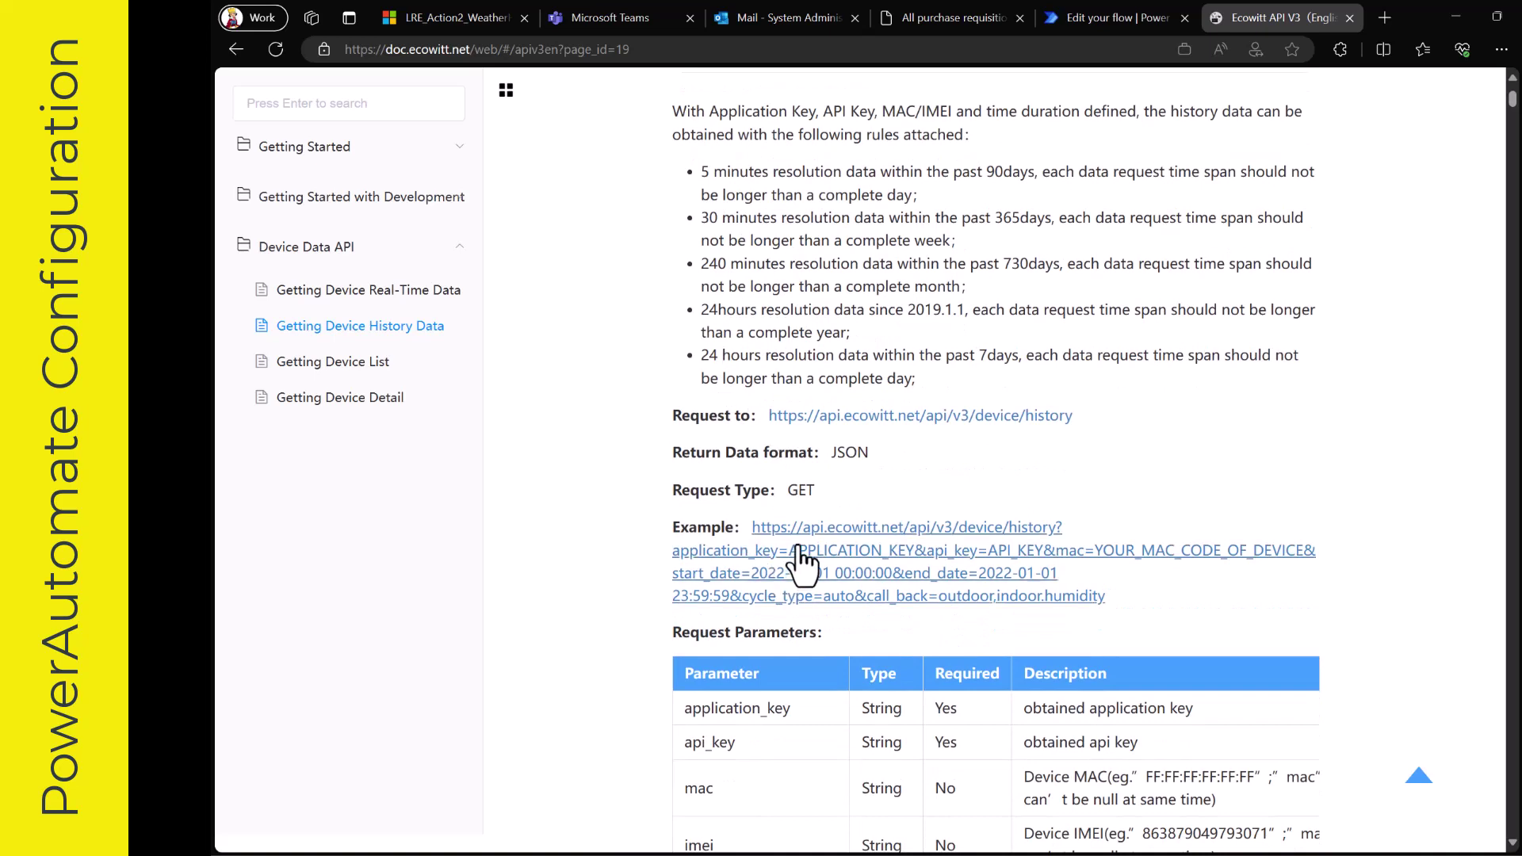
pyautogui.scroll(-3, 807, 559)
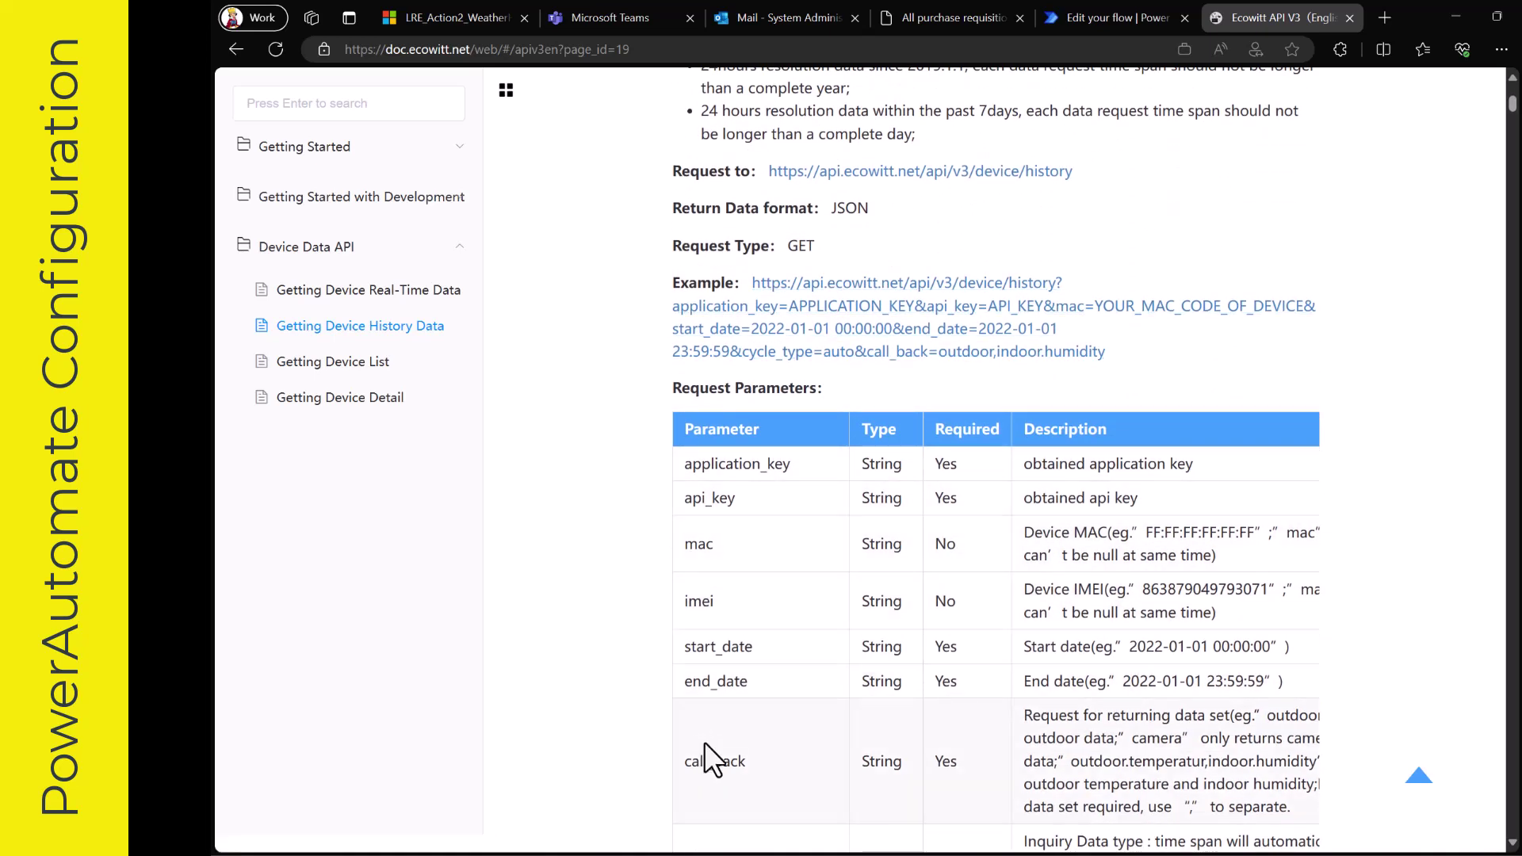
pyautogui.scroll(2, 705, 741)
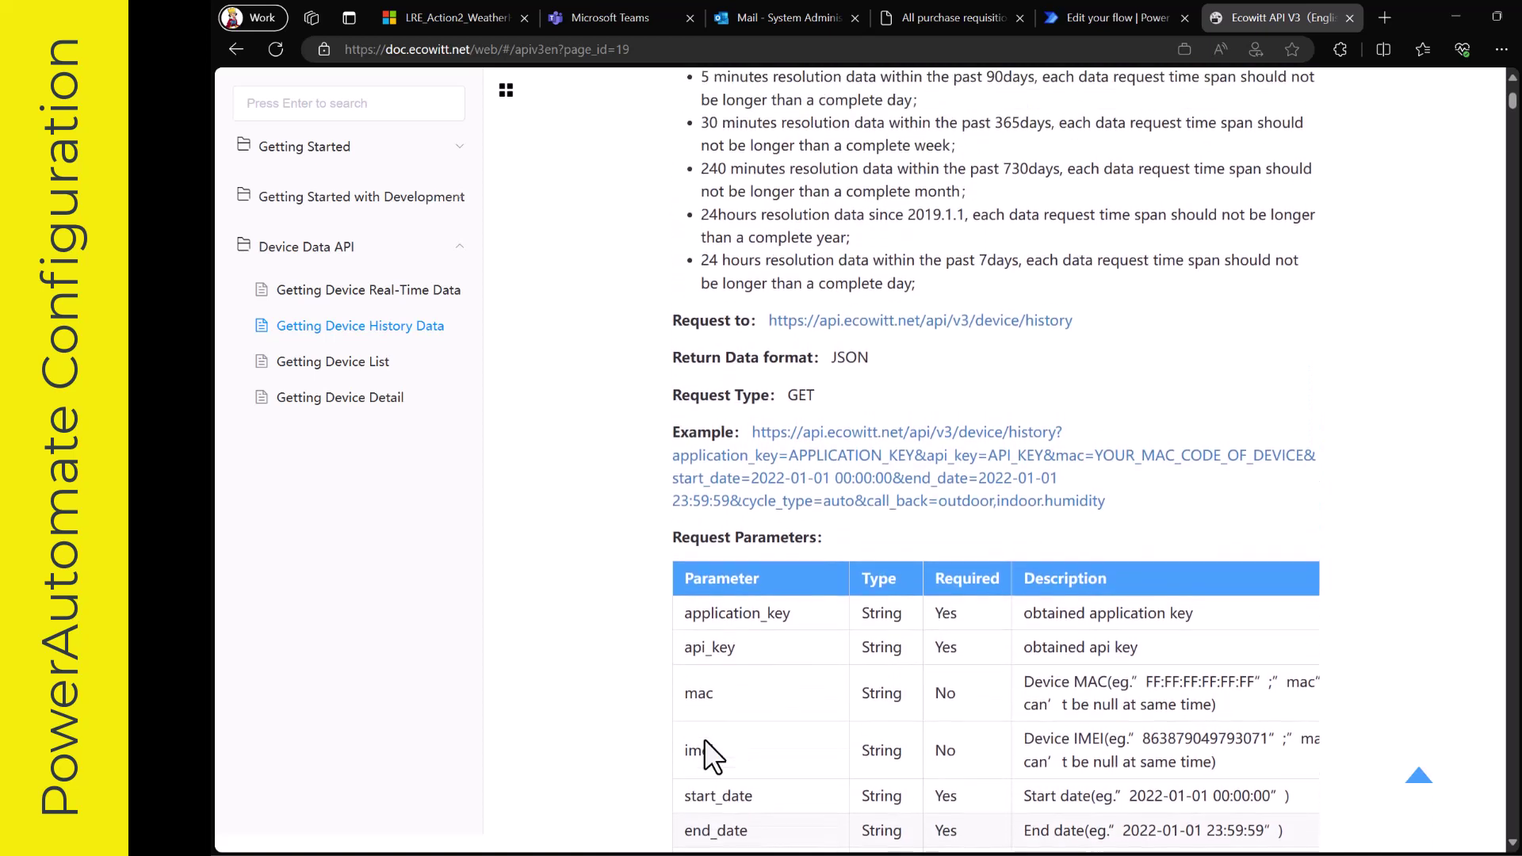
# Return to Power Automate and examine the outdoor branch from Parse JSON (OutdoorData) through the averages to the LREDemoConditionsPleaseAdjust condition
pyautogui.click(1092, 16)
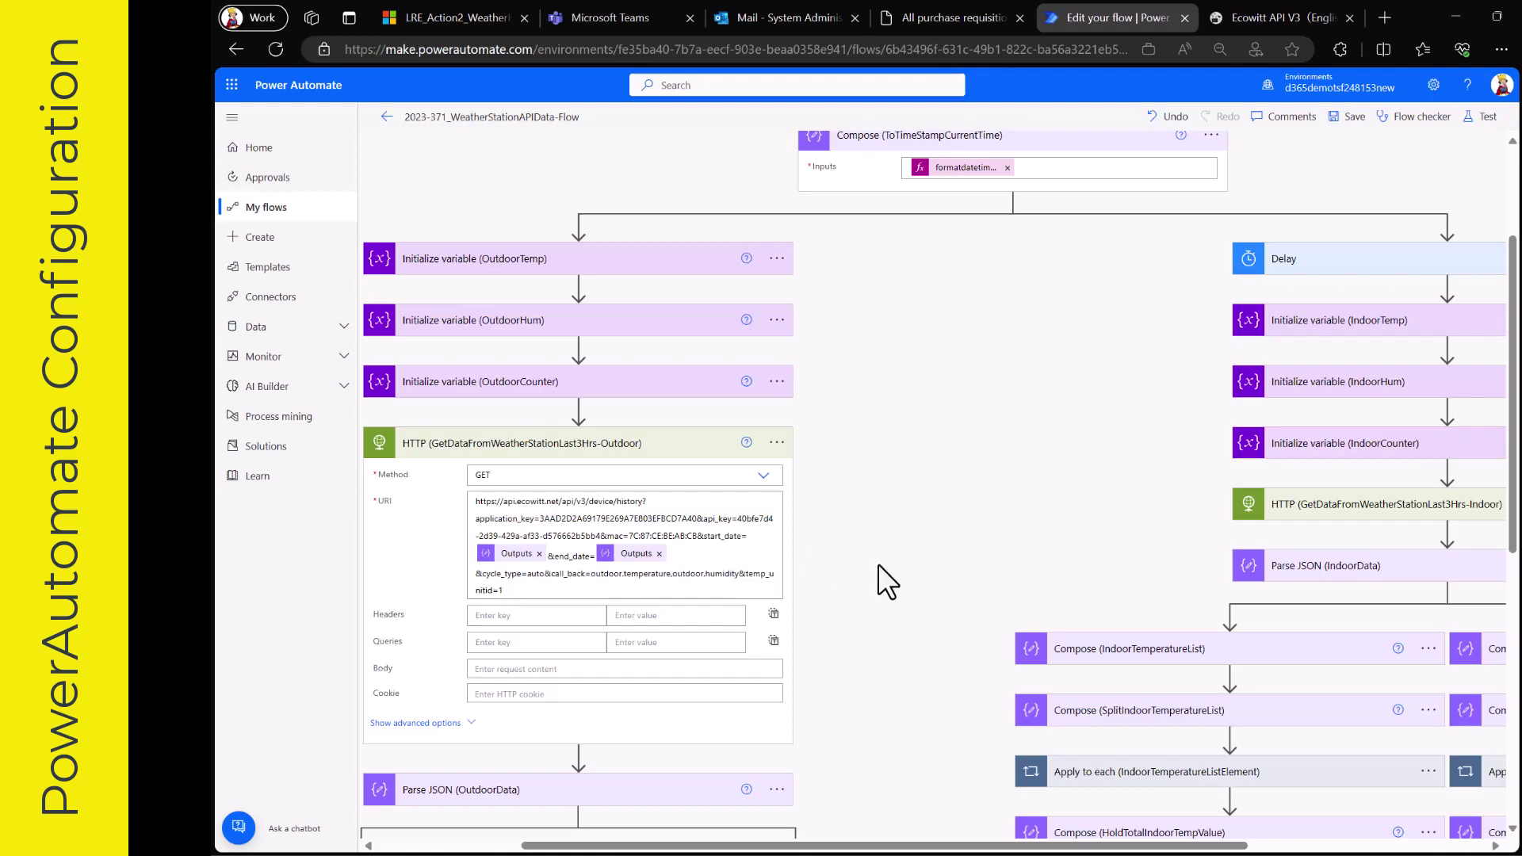
pyautogui.scroll(-4, 879, 564)
pyautogui.hscroll(-3, 878, 563)
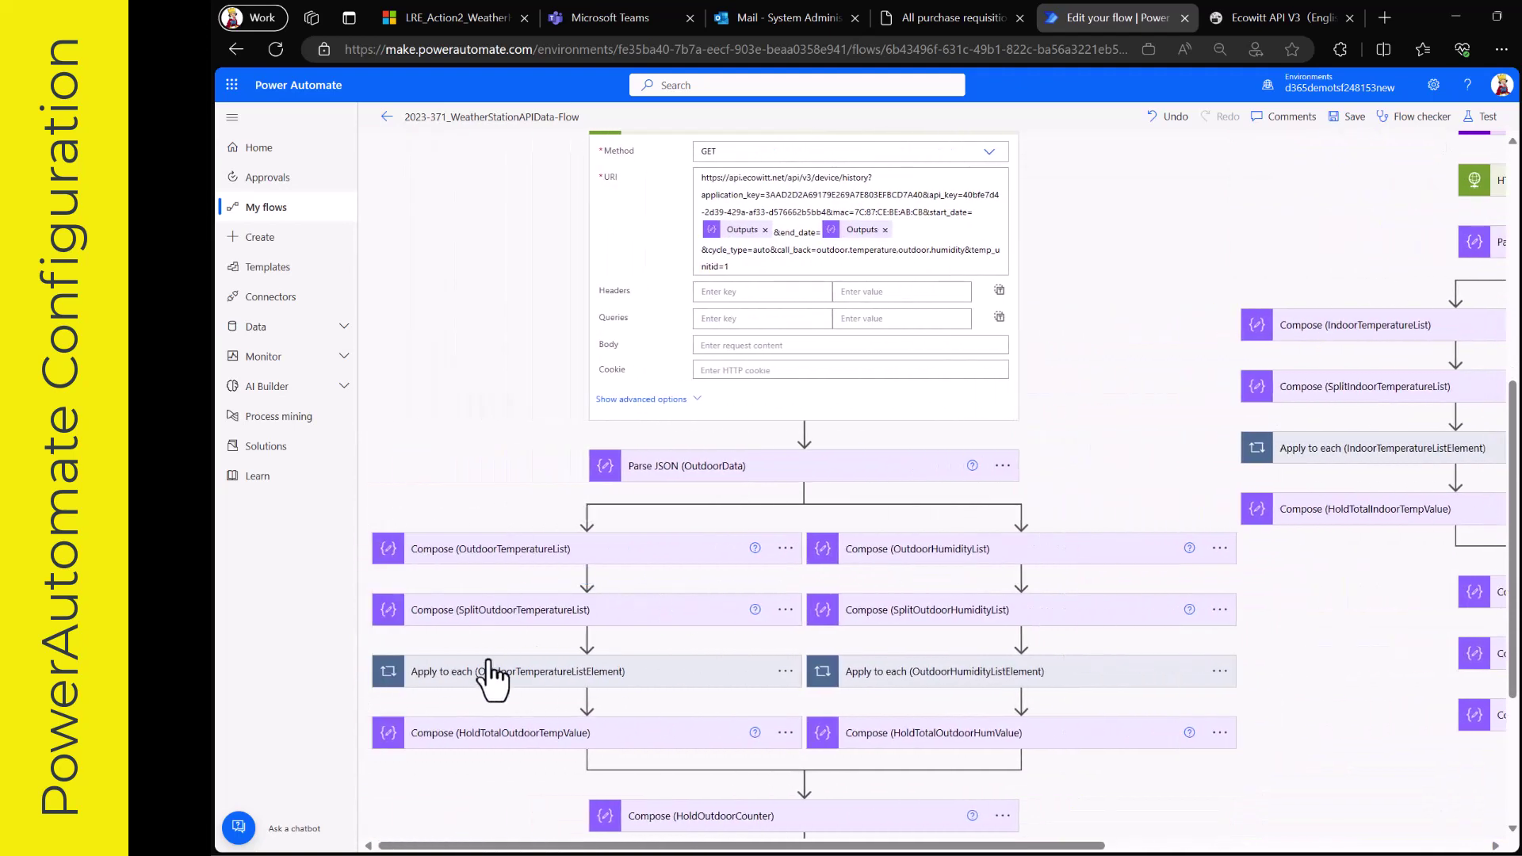
pyautogui.scroll(-1, 483, 688)
pyautogui.scroll(-3, 484, 687)
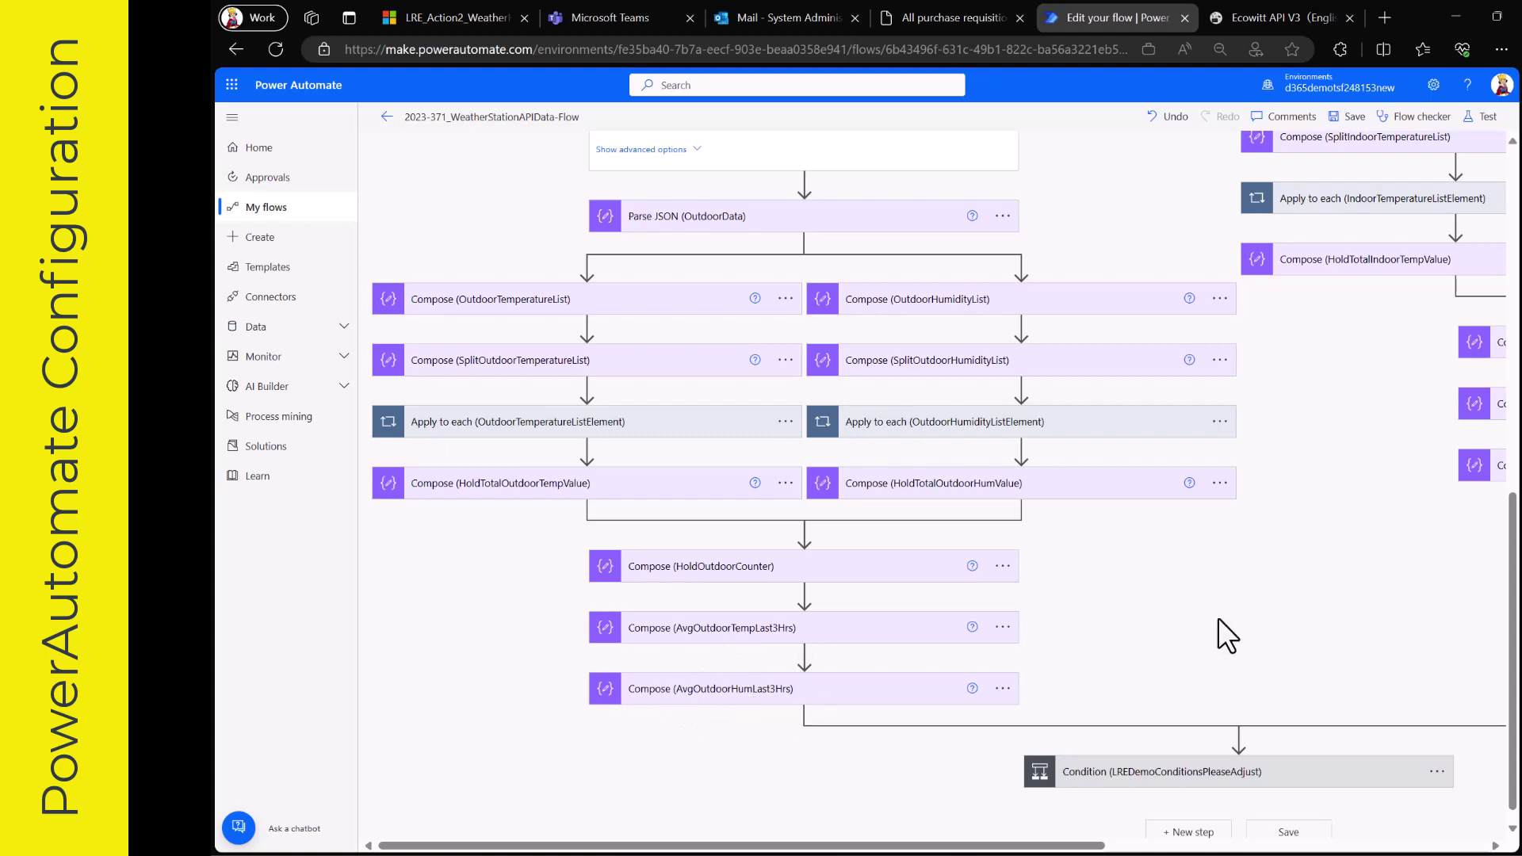
# Review the end of the indoor branch and expand the LREDemoConditionsPleaseAdjust condition to examine its comparison rules
pyautogui.hscroll(5, 1218, 620)
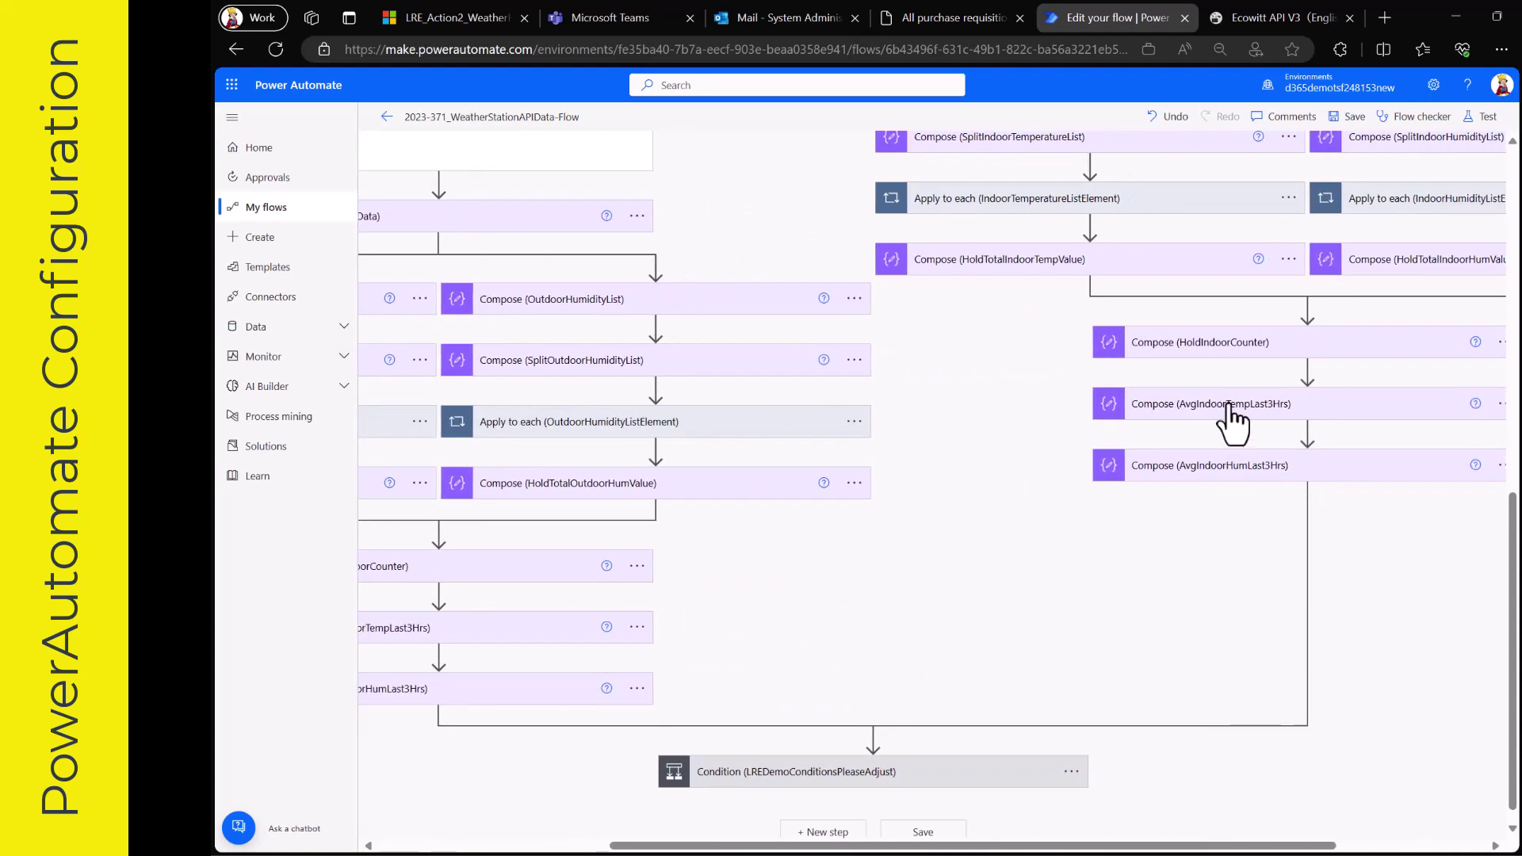
pyautogui.scroll(-1, 1179, 555)
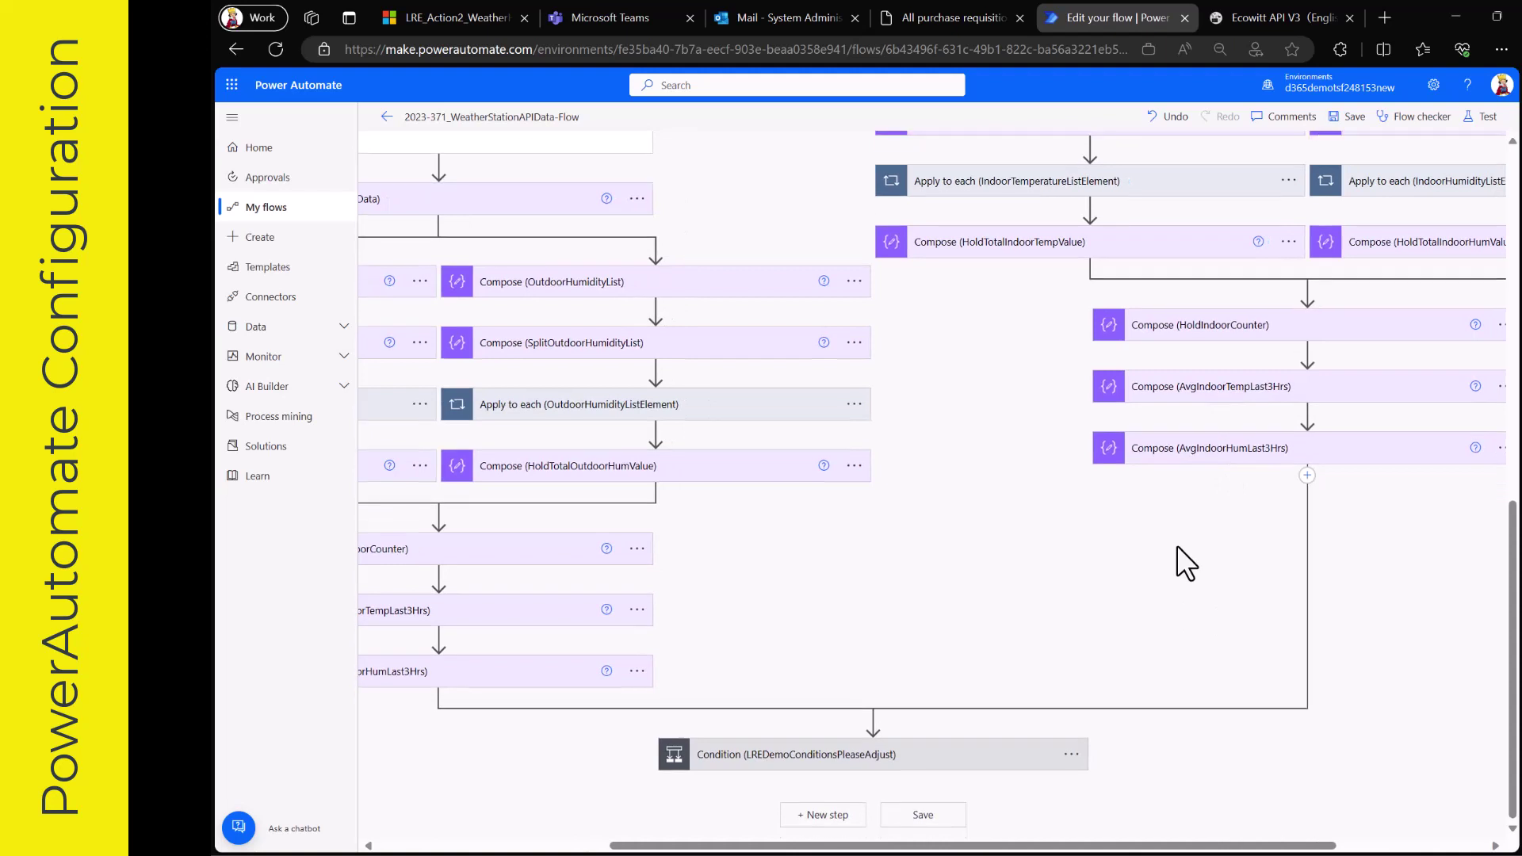
pyautogui.click(970, 753)
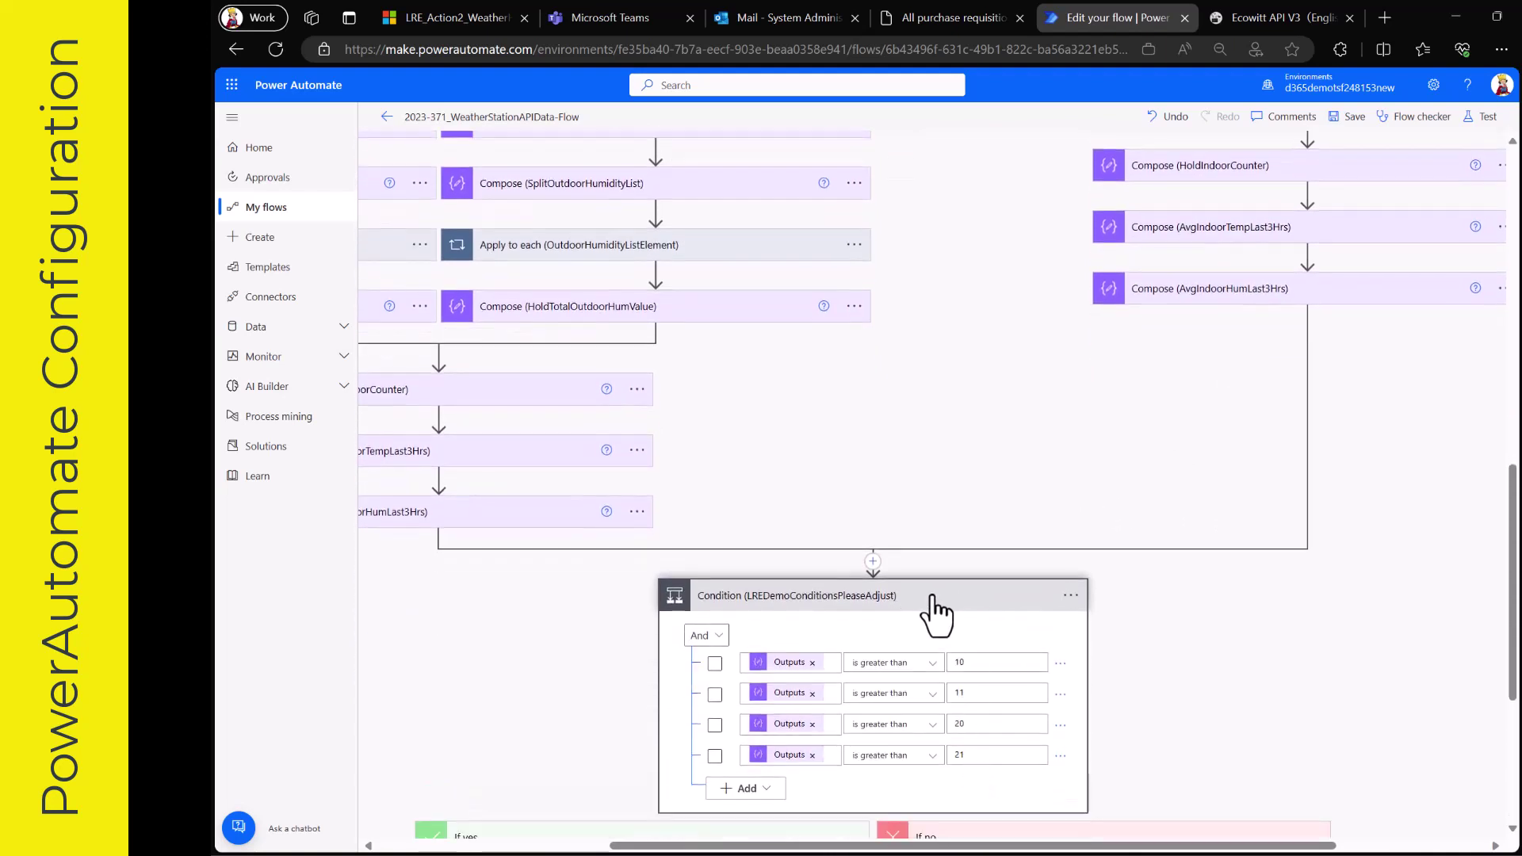
pyautogui.scroll(-2, 935, 611)
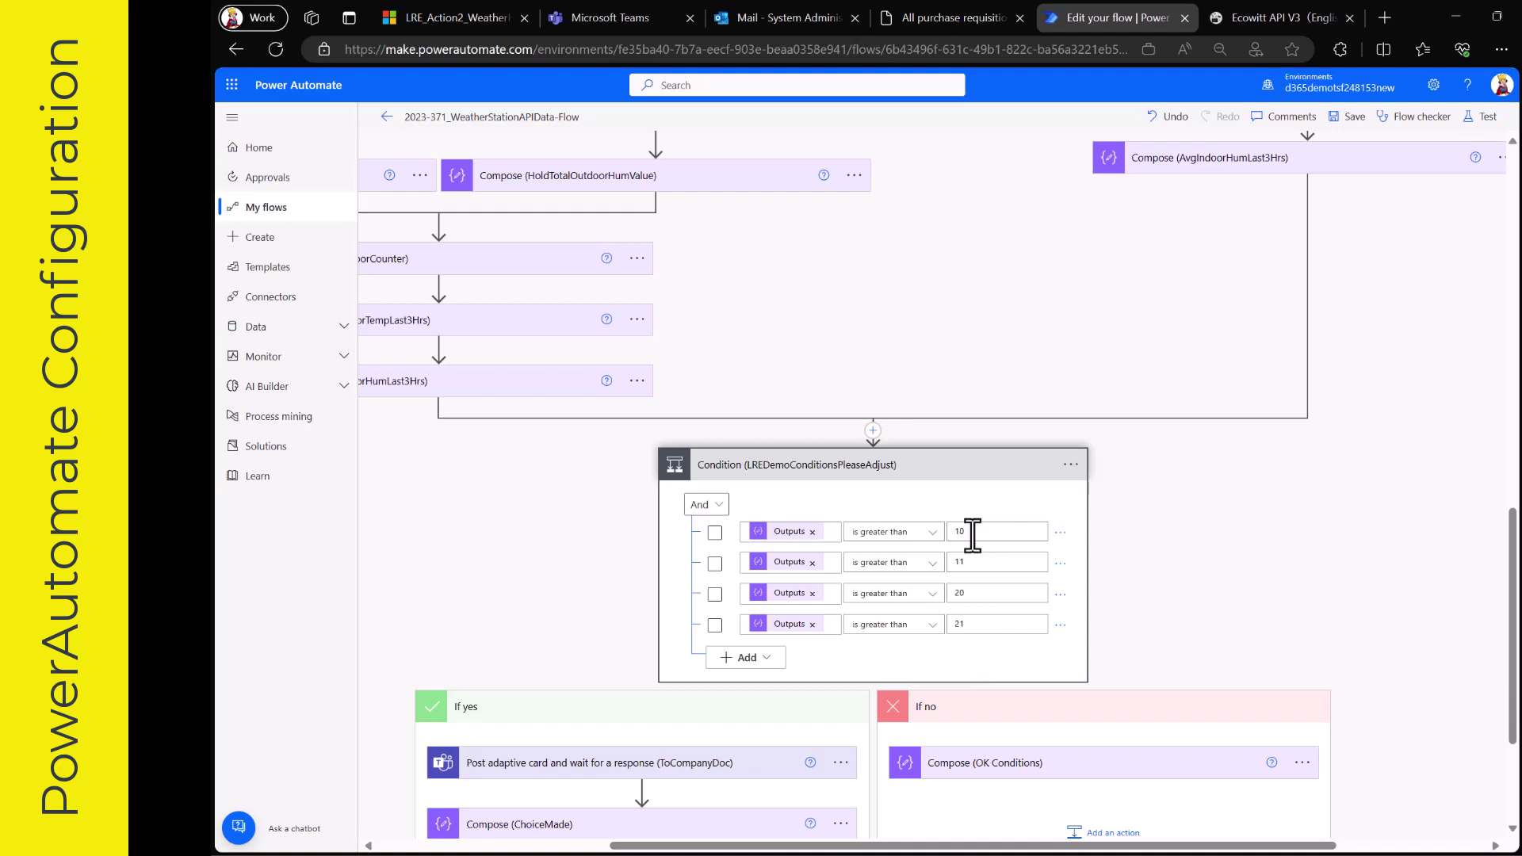
# Expand the BreakOrWorkStop condition in the If yes branch and the OrderFreeDrinks Create record action in its If no branch
pyautogui.scroll(-3, 962, 630)
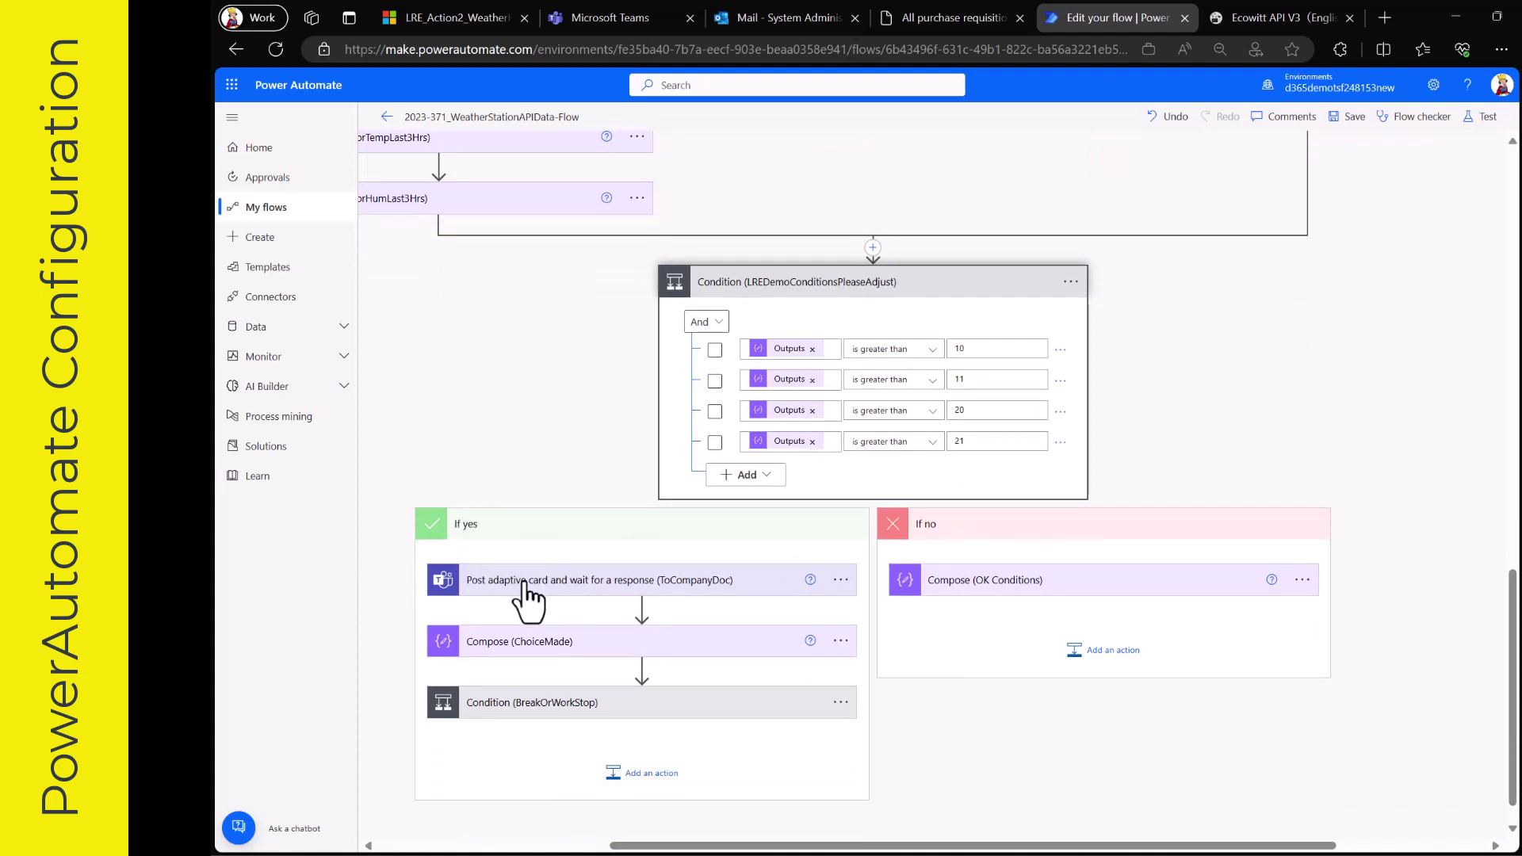
pyautogui.click(525, 708)
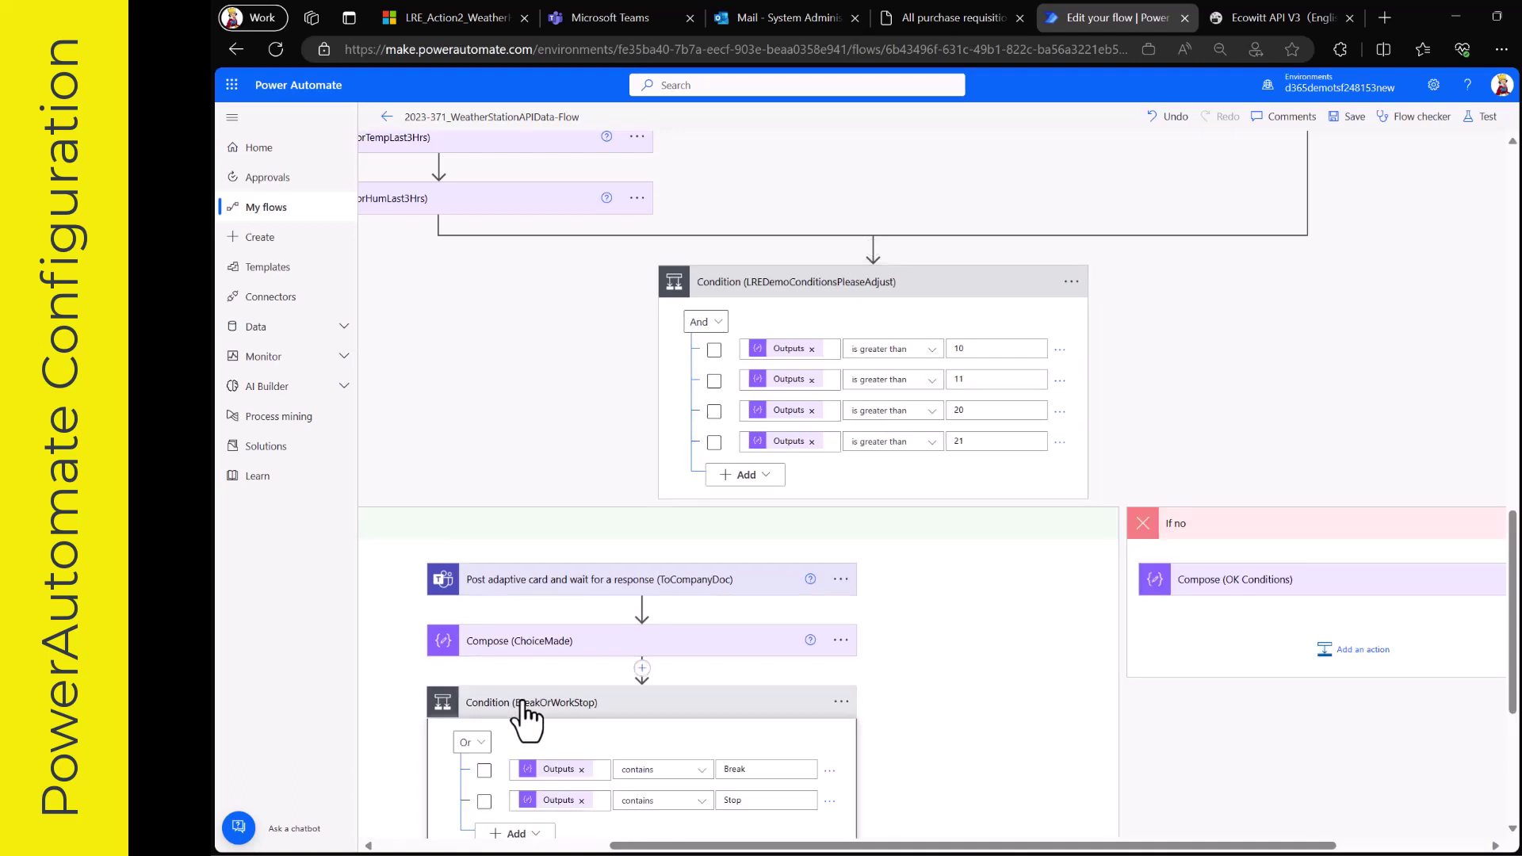
pyautogui.rightClick(524, 713)
pyautogui.click(418, 700)
pyautogui.scroll(-3, 418, 701)
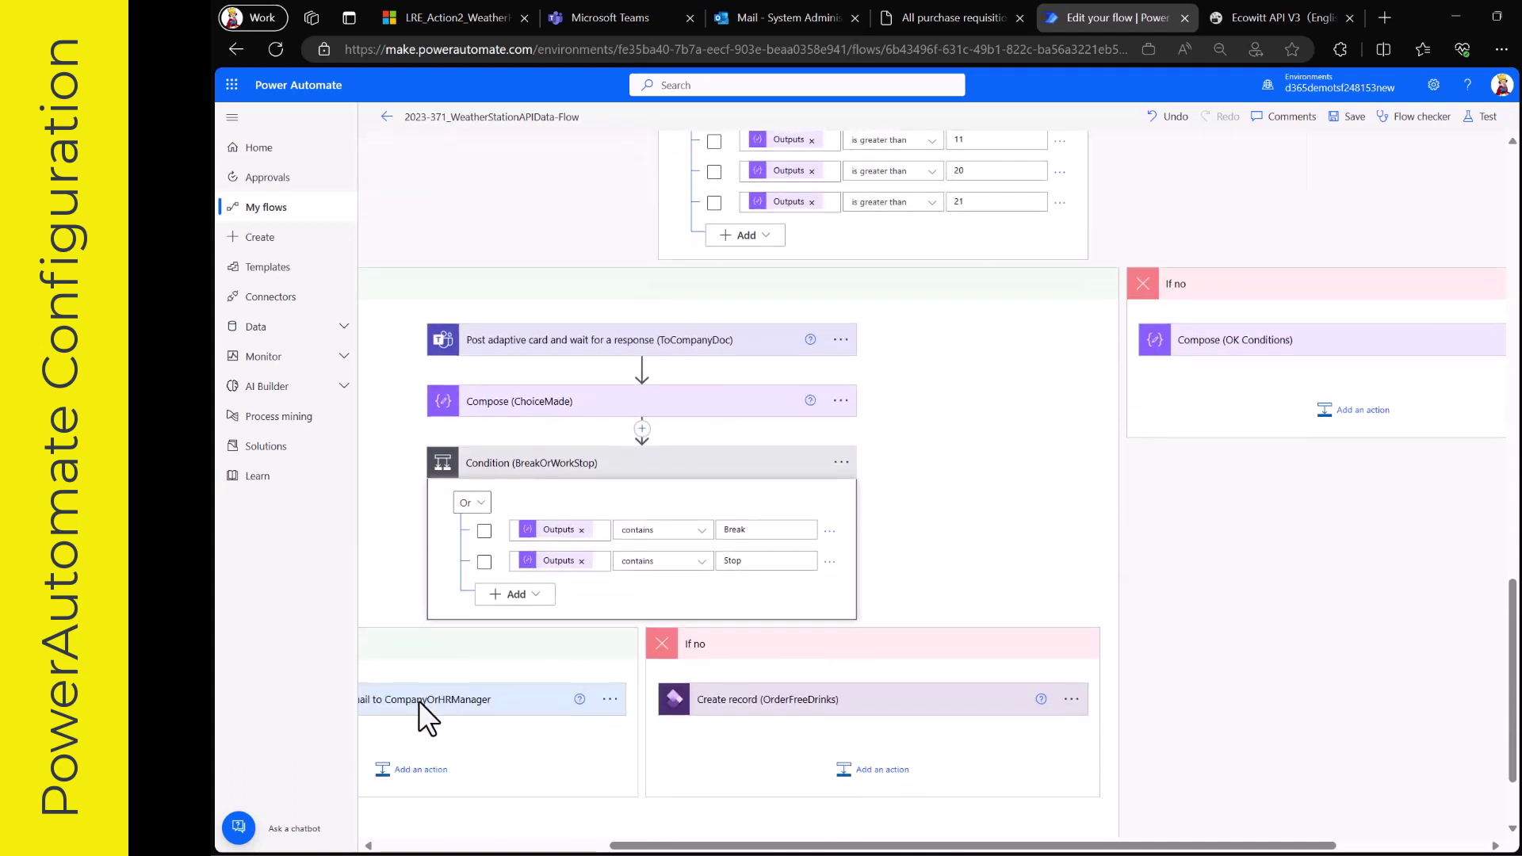
pyautogui.scroll(-1, 419, 701)
pyautogui.hscroll(-3, 750, 471)
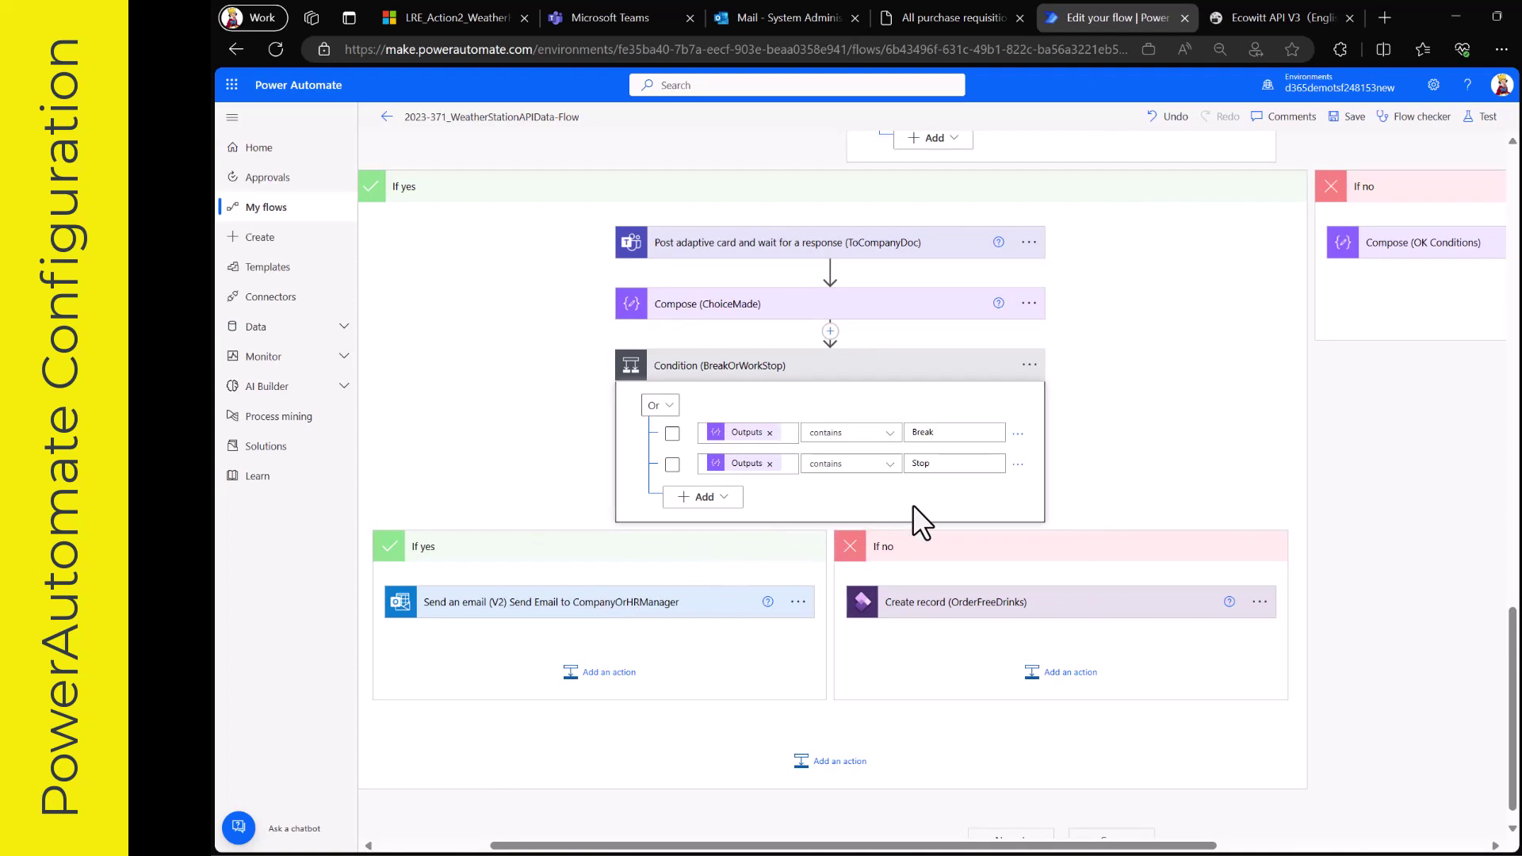
pyautogui.click(930, 610)
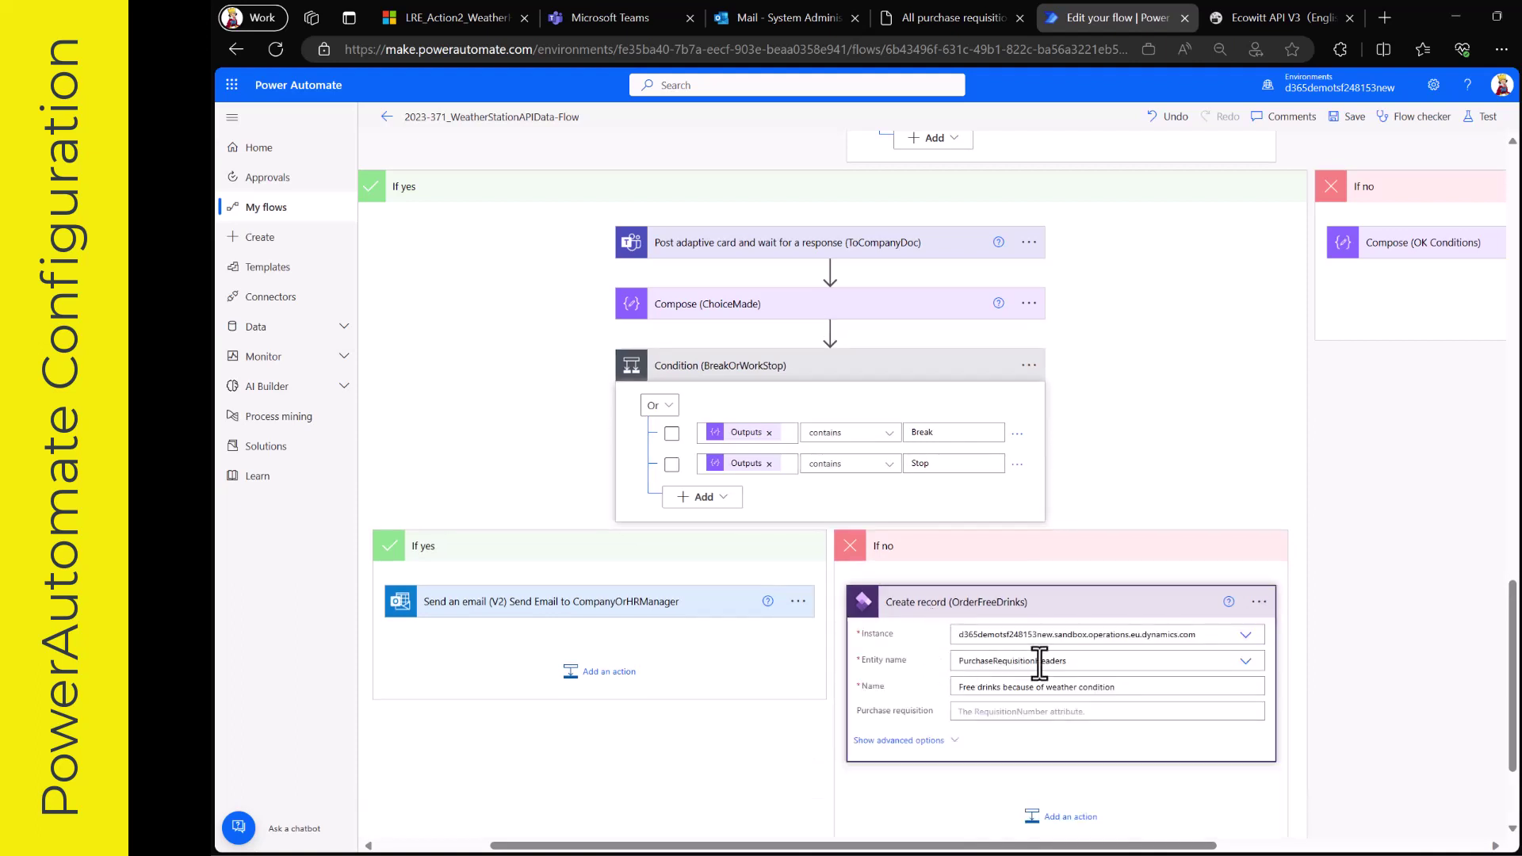